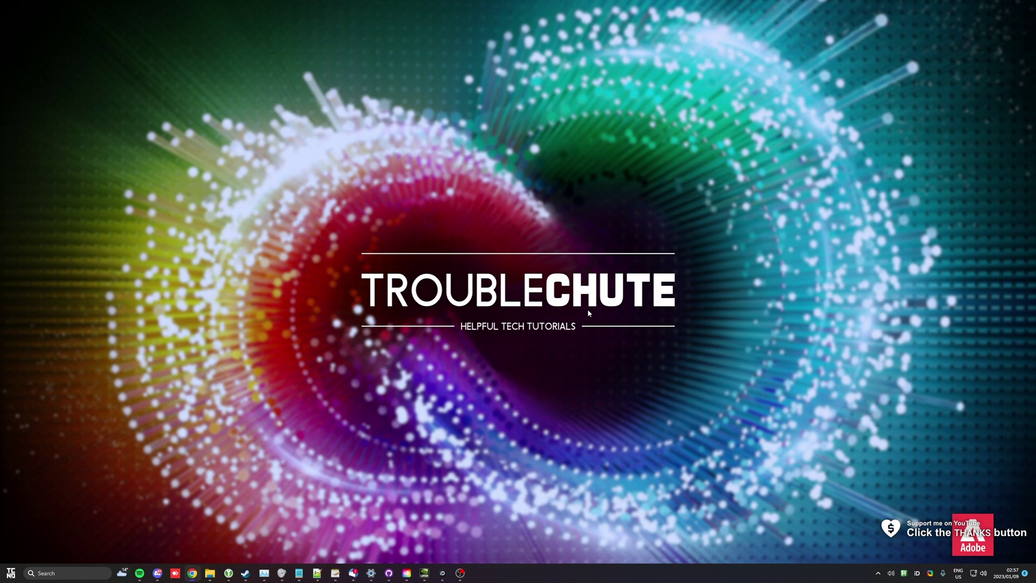
# - Bring the Premiere Pro window with the TC 22 11-2 project to the front
pyautogui.click(442, 572)
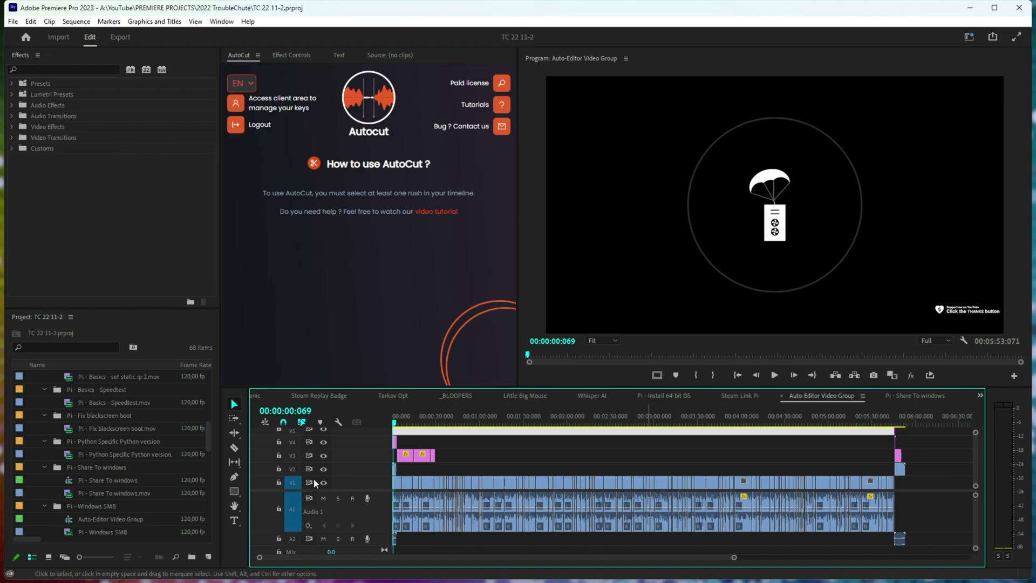
# - Open the Pi - Share To windows sequence and zoom into its timeline
pyautogui.doubleClick(72, 481)
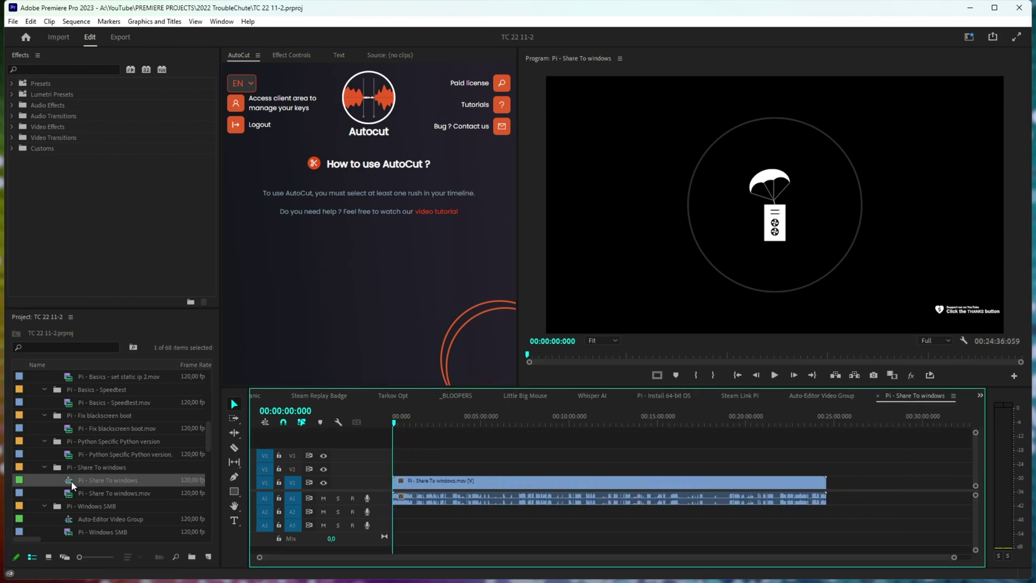
pyautogui.click(45, 506)
pyautogui.scroll(5, 443, 507)
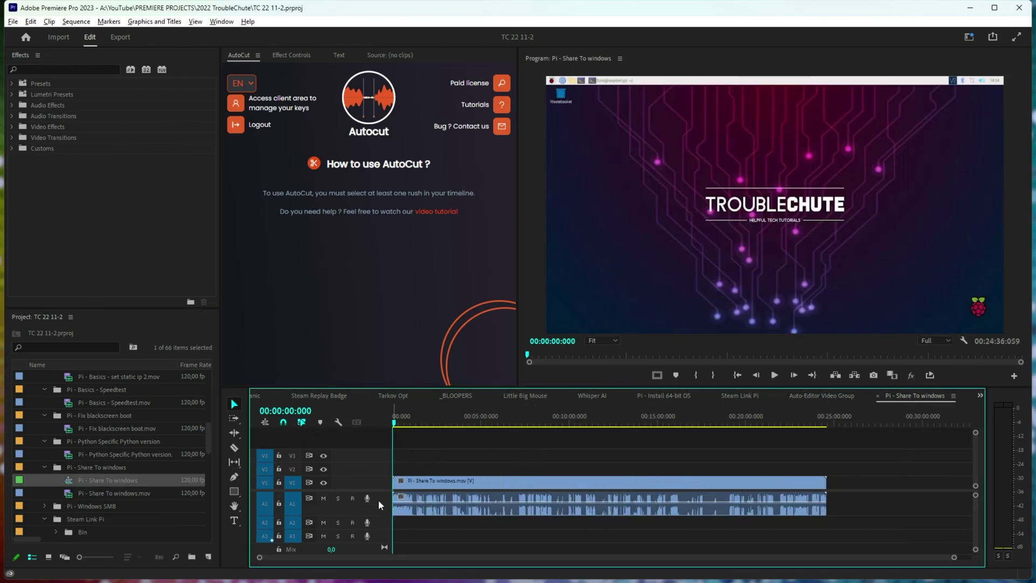
pyautogui.scroll(2, 494, 503)
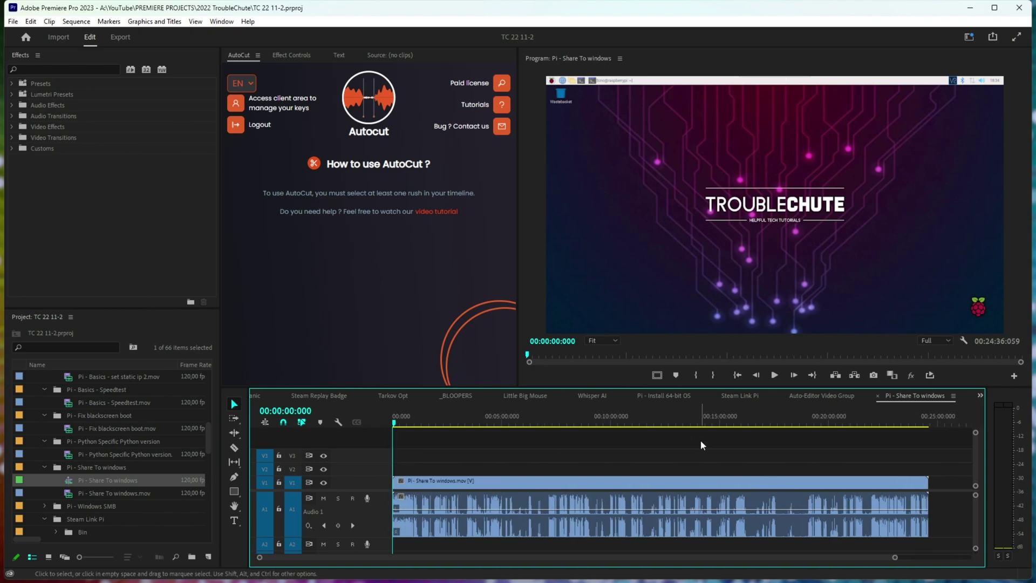
pyautogui.scroll(6, 550, 498)
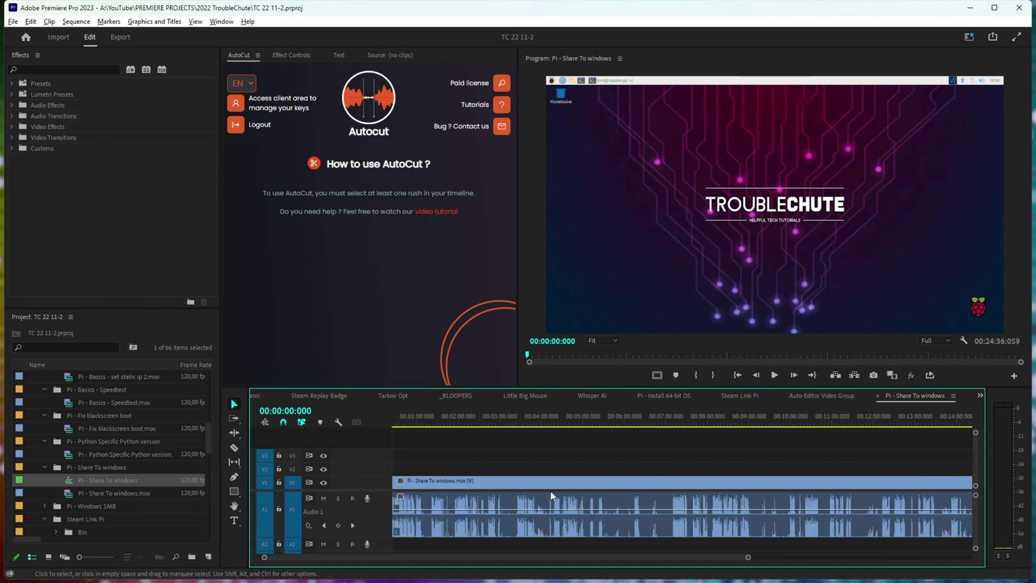
# - Split out and ripple-delete the first silent stretches of the clip
pyautogui.click(632, 423)
pyautogui.hotkey('ctrl', 'k')
pyautogui.moveTo(634, 424); pyautogui.dragTo(732, 433)
pyautogui.press('q')
pyautogui.hotkey('ctrl', 'k')
pyautogui.press('q')
pyautogui.hotkey('ctrl', 'k')
# - Trim one more pause, then undo all manual cuts to restore the full clip
pyautogui.click(733, 437)
pyautogui.press('w')
pyautogui.scroll(-5, 747, 473)
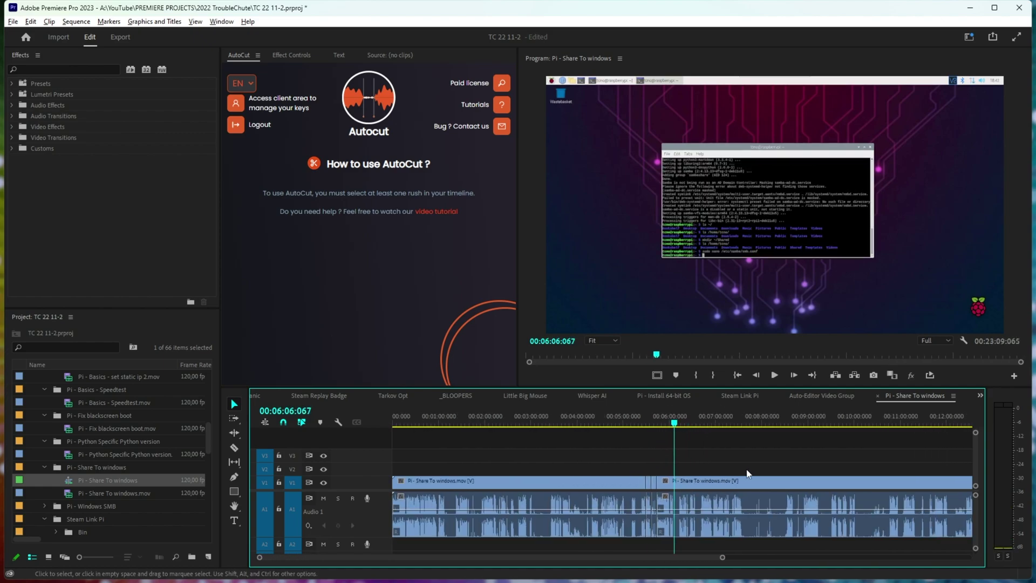
pyautogui.scroll(-3, 747, 474)
pyautogui.hotkey('ctrl', 'z')
pyautogui.hotkey('ctrl', 'z')
pyautogui.hotkey('ctrl', 'z')
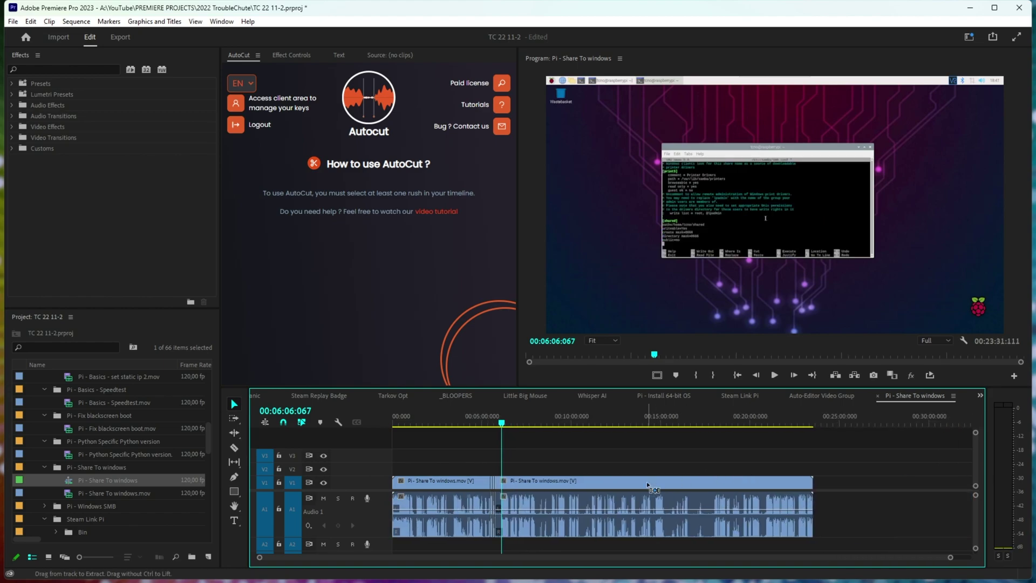
pyautogui.hotkey('ctrl', 'z')
pyautogui.hotkey('ctrl', 'z')
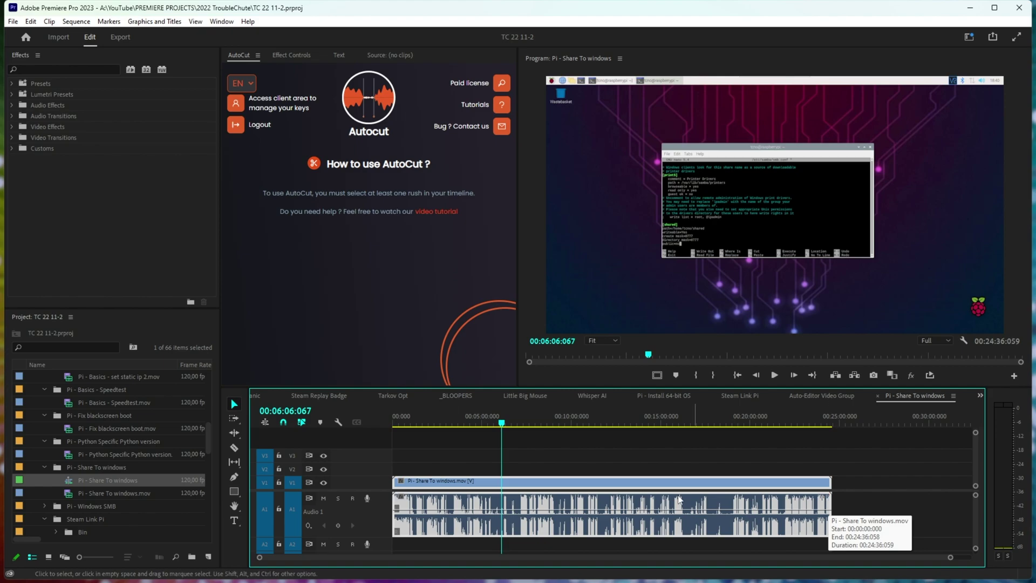
pyautogui.press('alt')
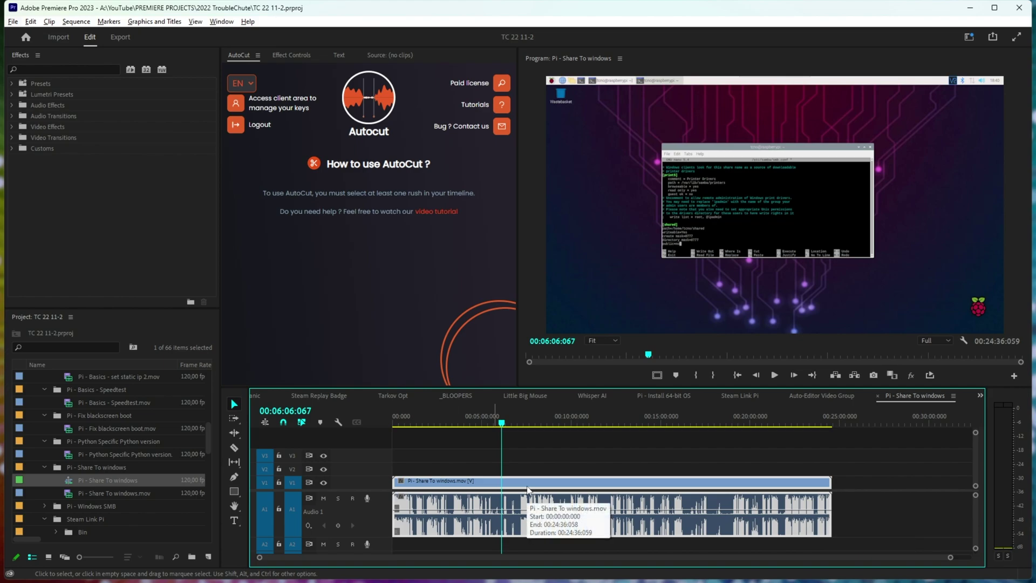
pyautogui.click(597, 463)
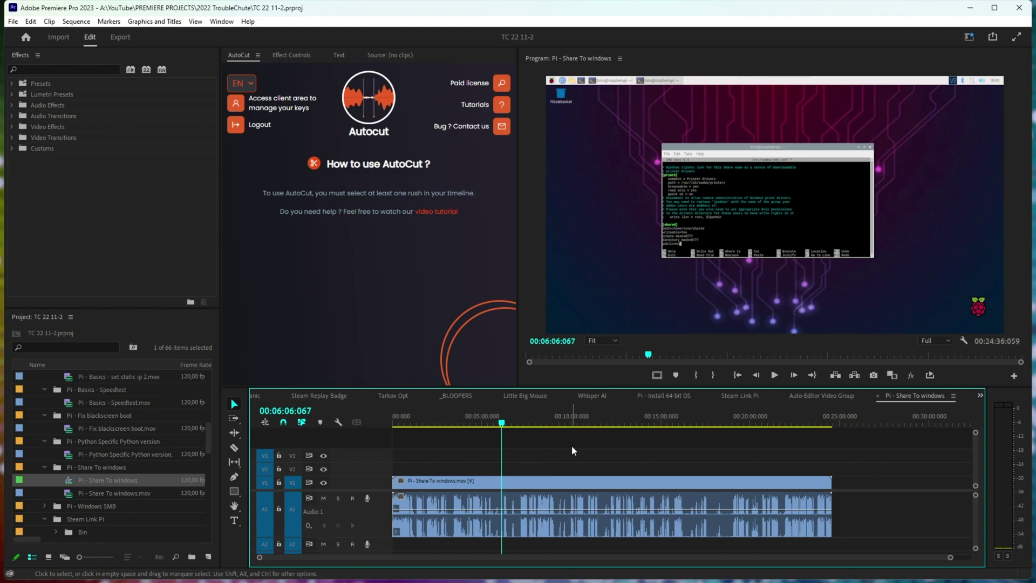
pyautogui.click(548, 507)
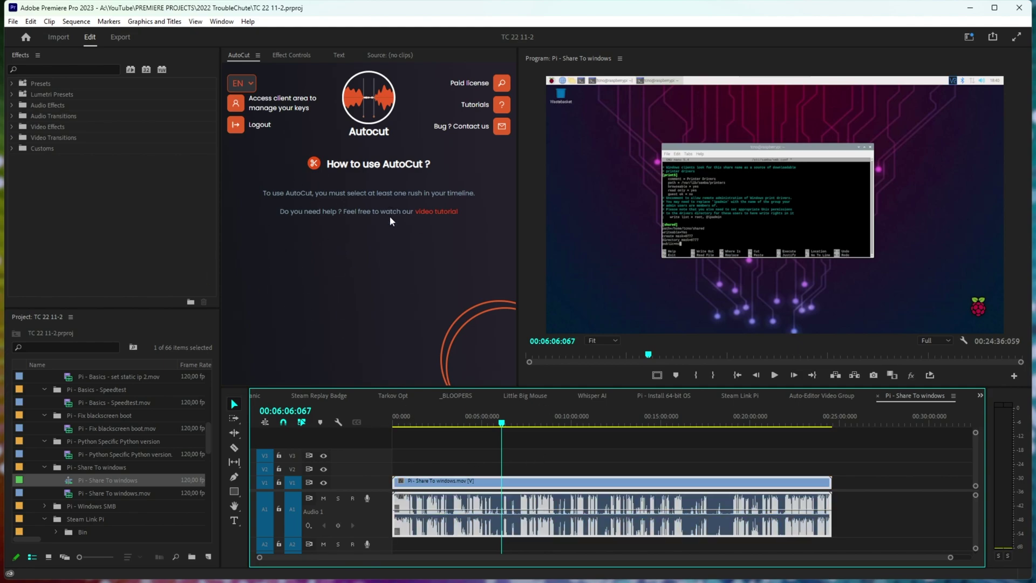
pyautogui.click(492, 480)
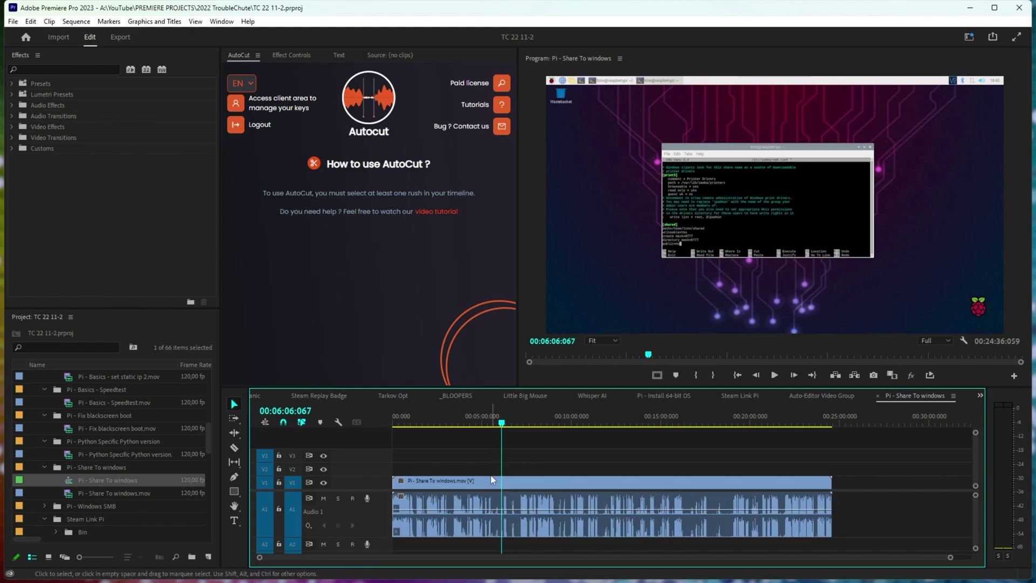
pyautogui.click(492, 479)
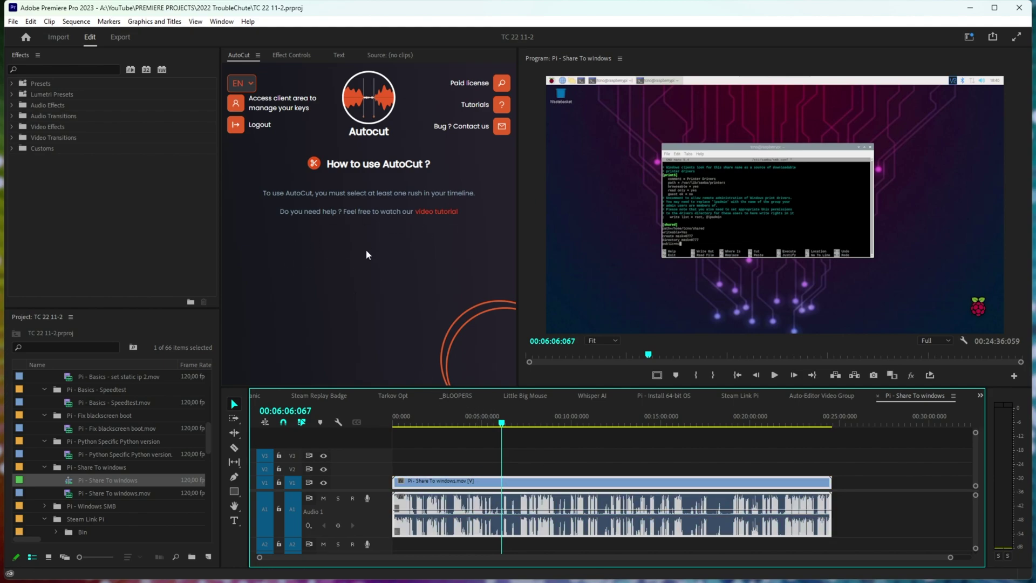
pyautogui.click(363, 263)
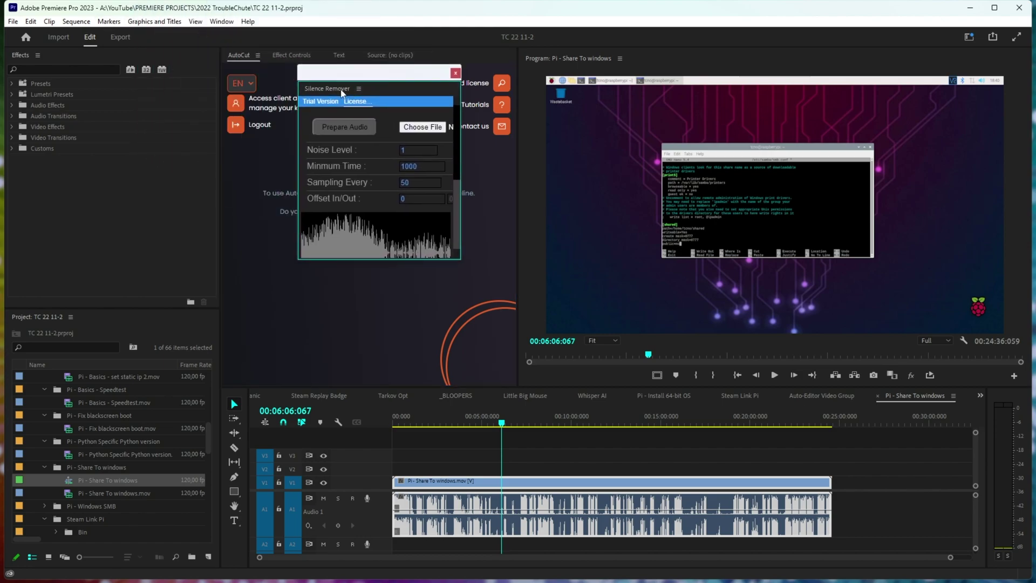
# - Dock the Silence Remover panel and apply its silence removal to the sequence
pyautogui.moveTo(265, 63); pyautogui.dragTo(267, 56)
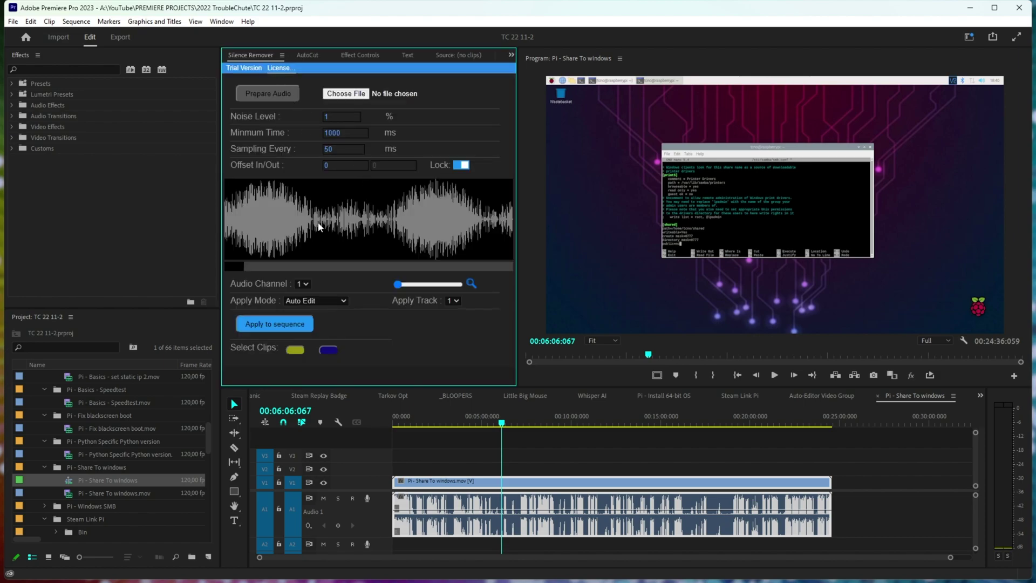
pyautogui.click(346, 117)
pyautogui.click(347, 132)
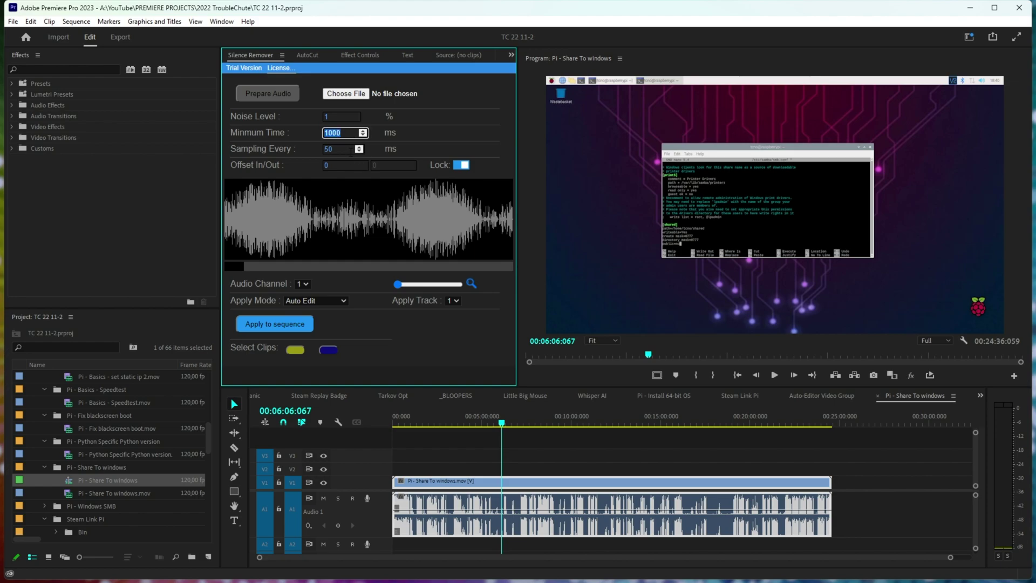
pyautogui.click(345, 165)
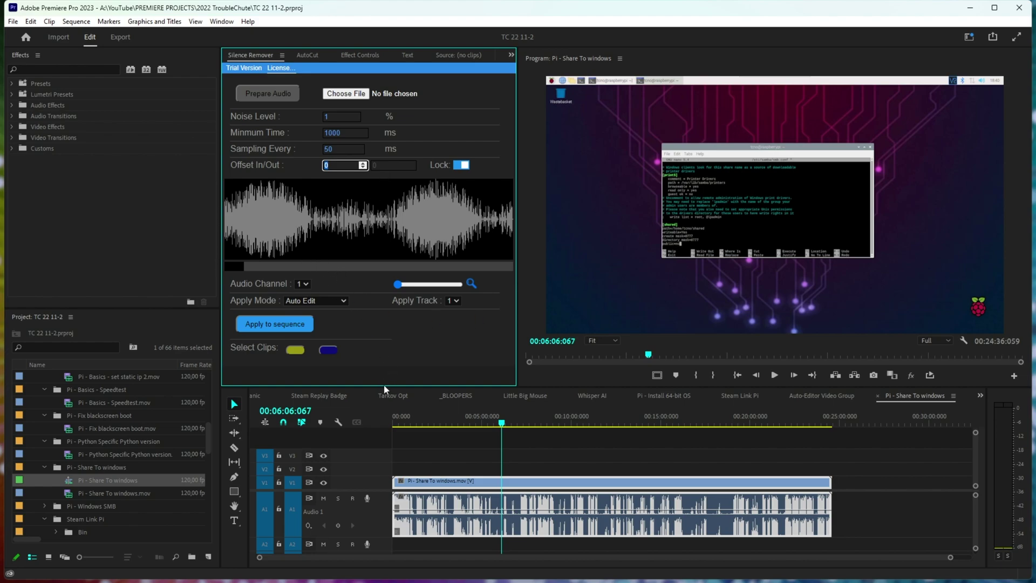
pyautogui.click(285, 324)
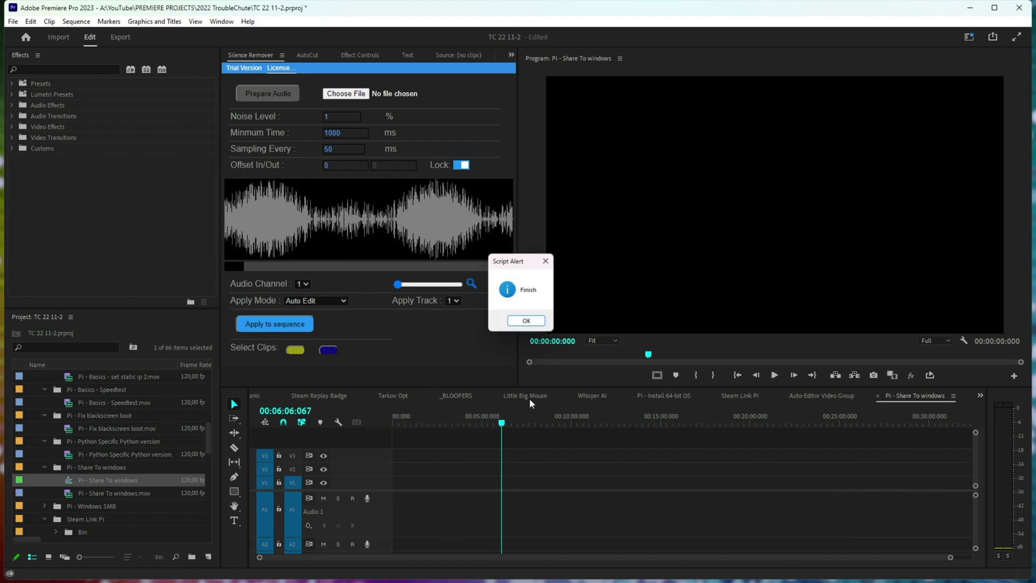
pyautogui.click(541, 323)
# - Return Pi - Share To windows.mov to the timeline and scrub through it to 04:33
pyautogui.click(516, 452)
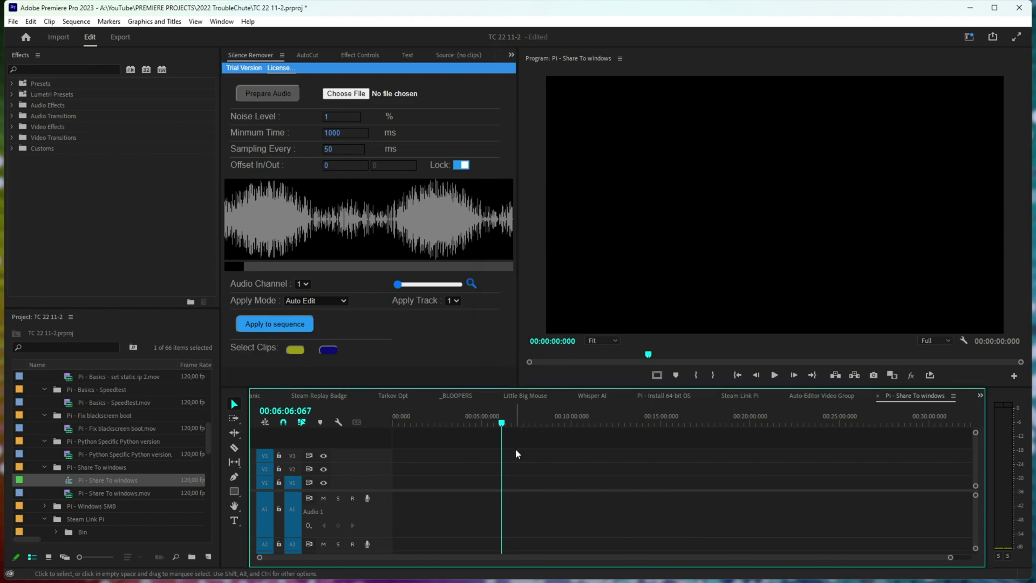
pyautogui.moveTo(77, 494); pyautogui.dragTo(399, 482)
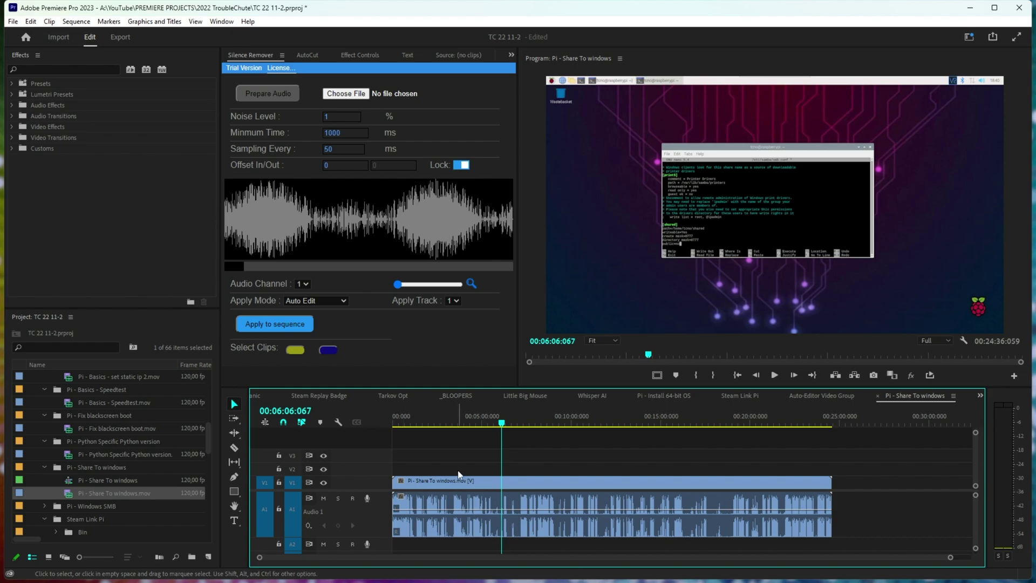
pyautogui.click(346, 95)
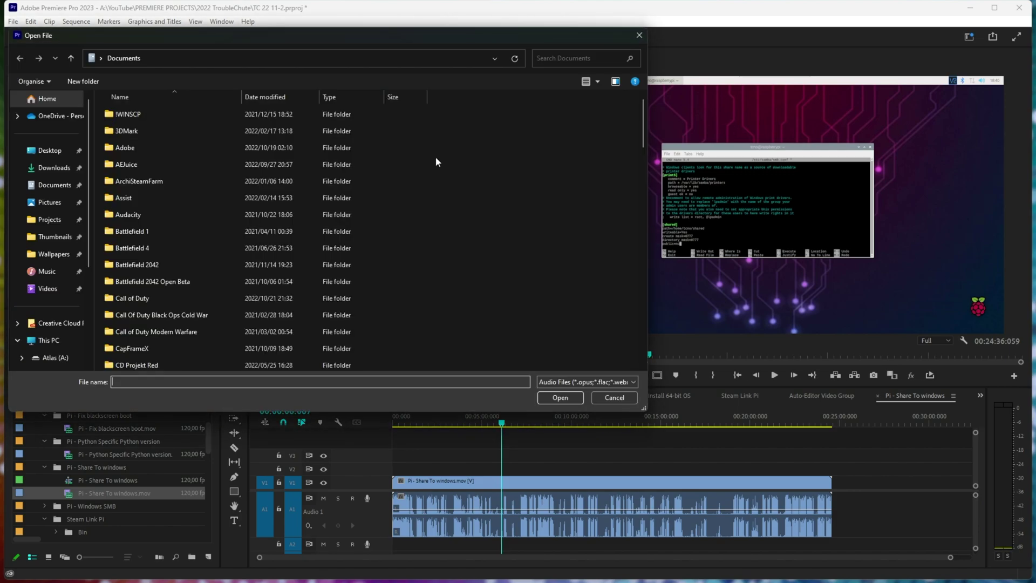
pyautogui.click(639, 35)
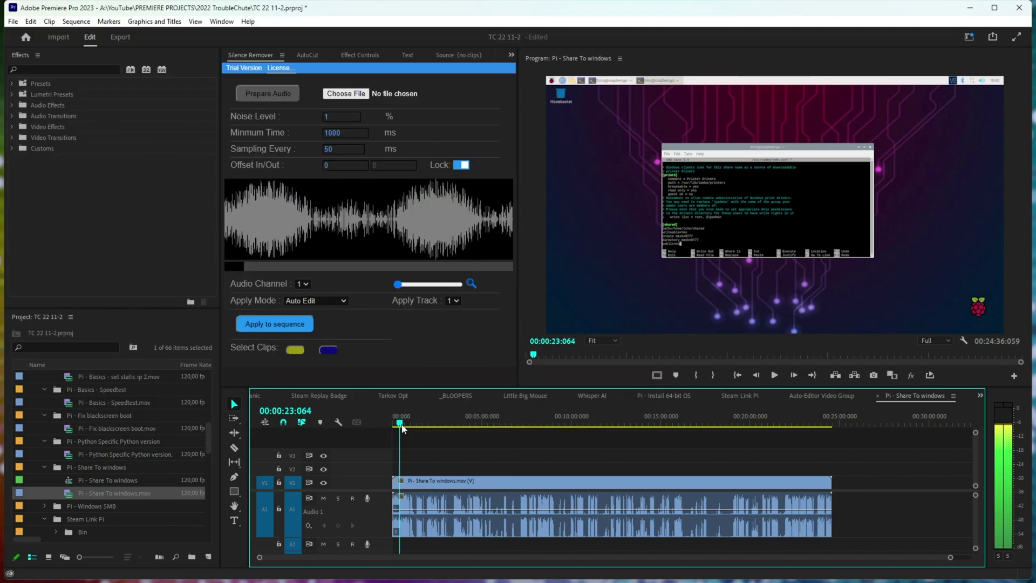
pyautogui.moveTo(521, 421); pyautogui.dragTo(474, 421)
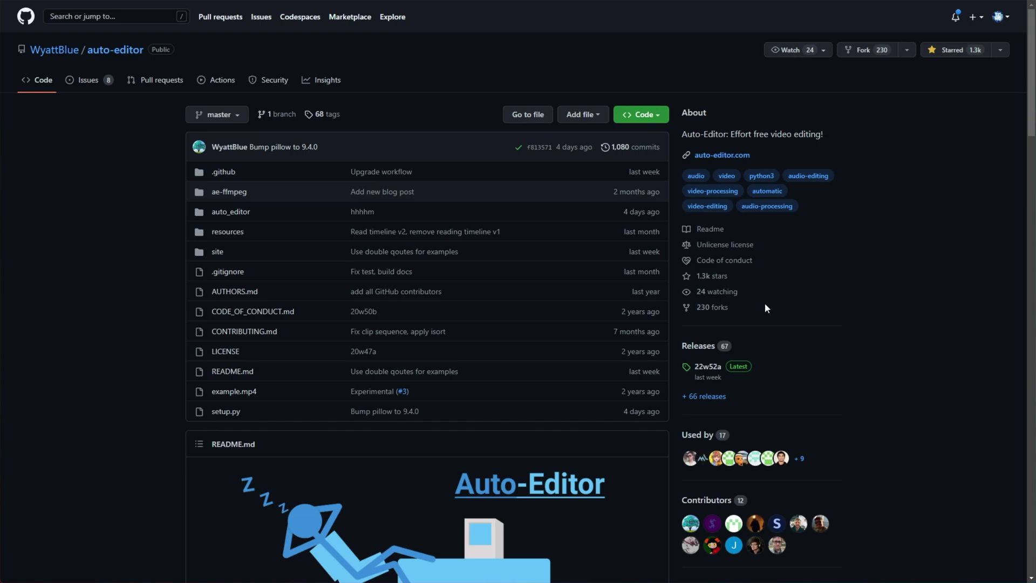
# - Scroll the README and select the pip install auto-editor command
pyautogui.scroll(-10, 760, 295)
pyautogui.middleClick(770, 238)
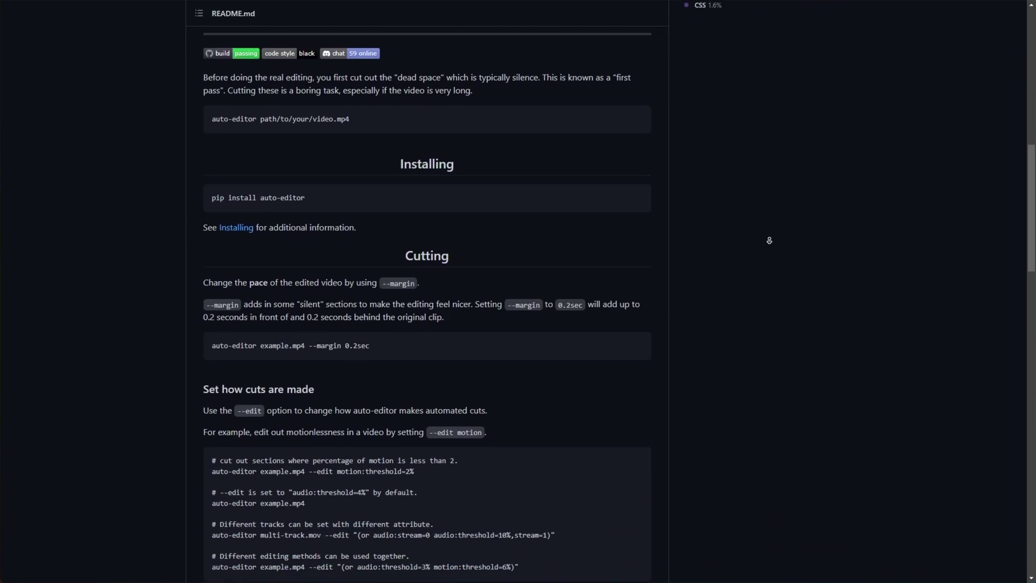
pyautogui.scroll(-1, 627, 366)
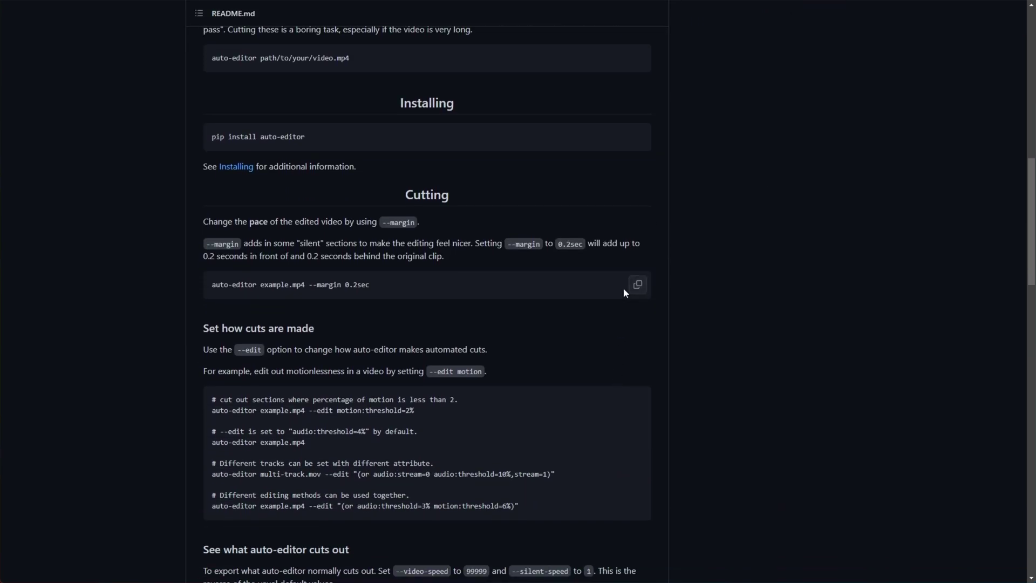
pyautogui.scroll(-1, 624, 295)
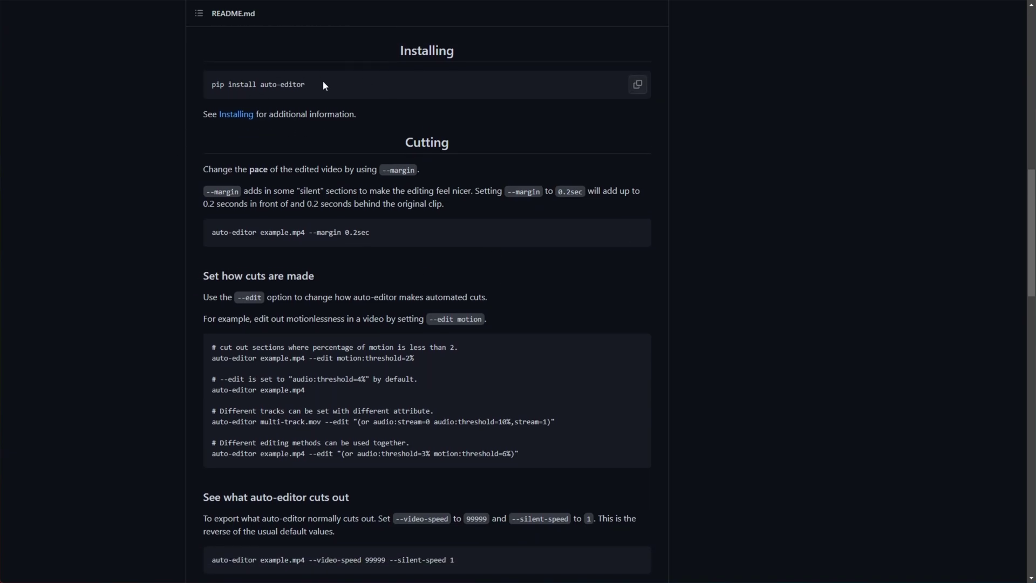
pyautogui.moveTo(322, 84); pyautogui.dragTo(212, 84)
# - Select the auto-editor example.mp4 --margin 0.2sec cutting example
pyautogui.scroll(-1, 375, 308)
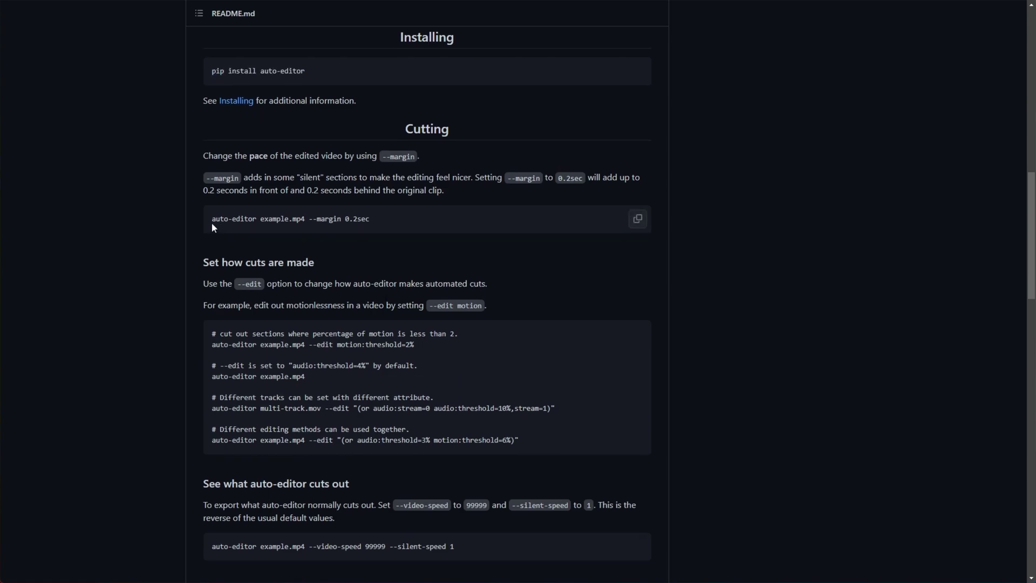
pyautogui.moveTo(212, 219); pyautogui.dragTo(260, 219)
pyautogui.doubleClick(300, 219)
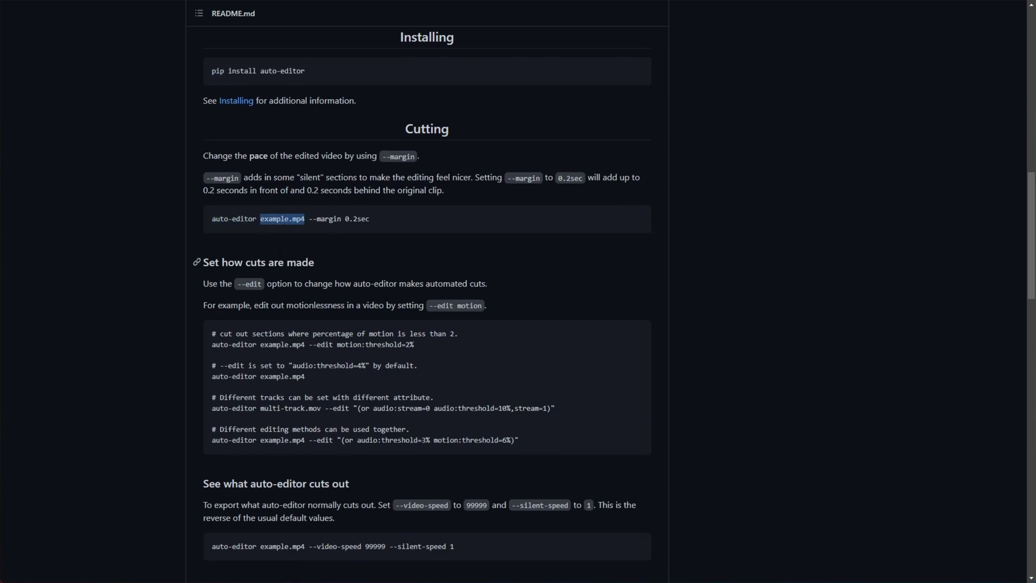
pyautogui.moveTo(379, 219); pyautogui.dragTo(305, 219)
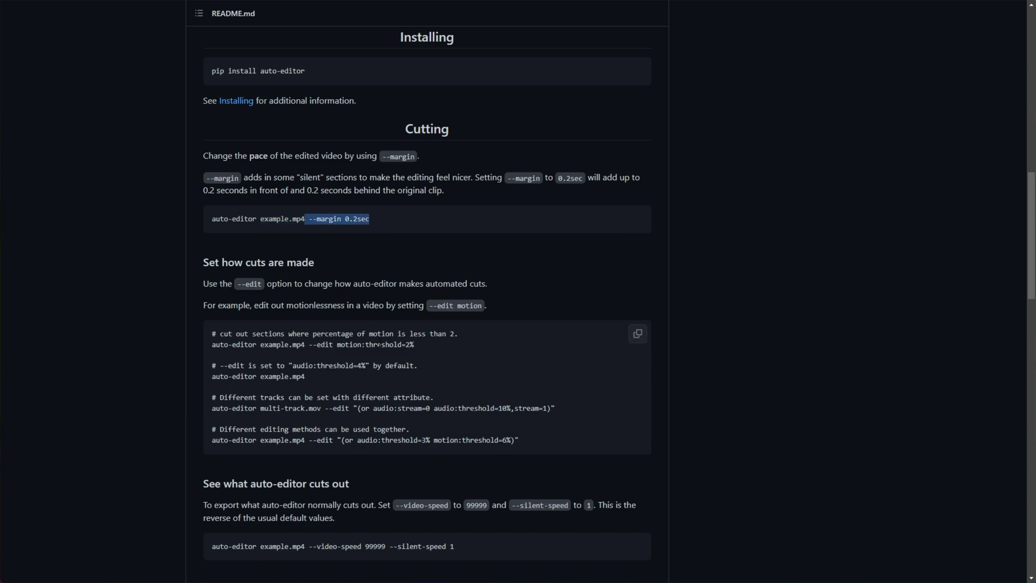
# - Highlight the --silent-speed, --export premiere and clip-sequence options in the README
pyautogui.scroll(-4, 378, 344)
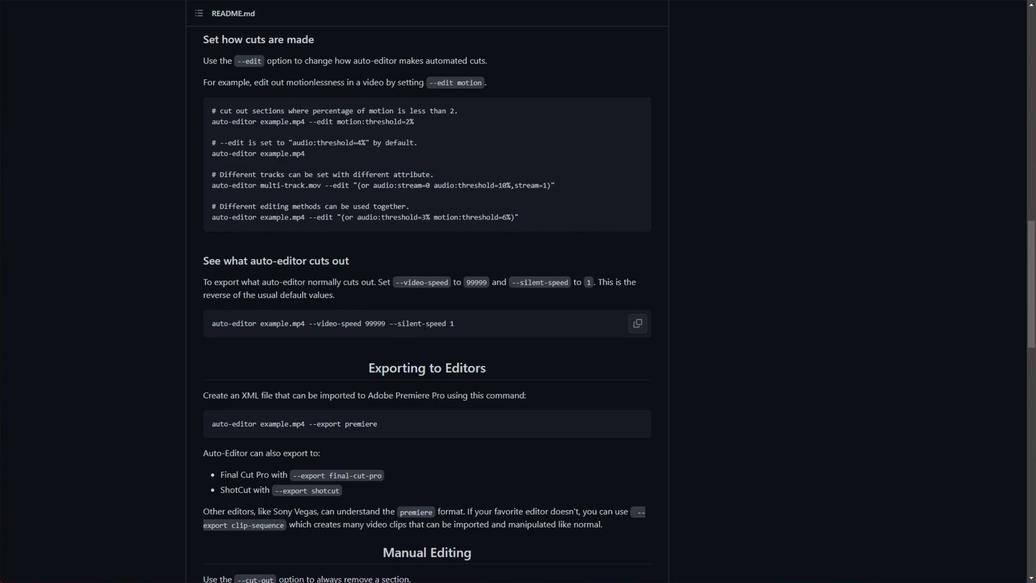
pyautogui.moveTo(447, 324); pyautogui.dragTo(390, 329)
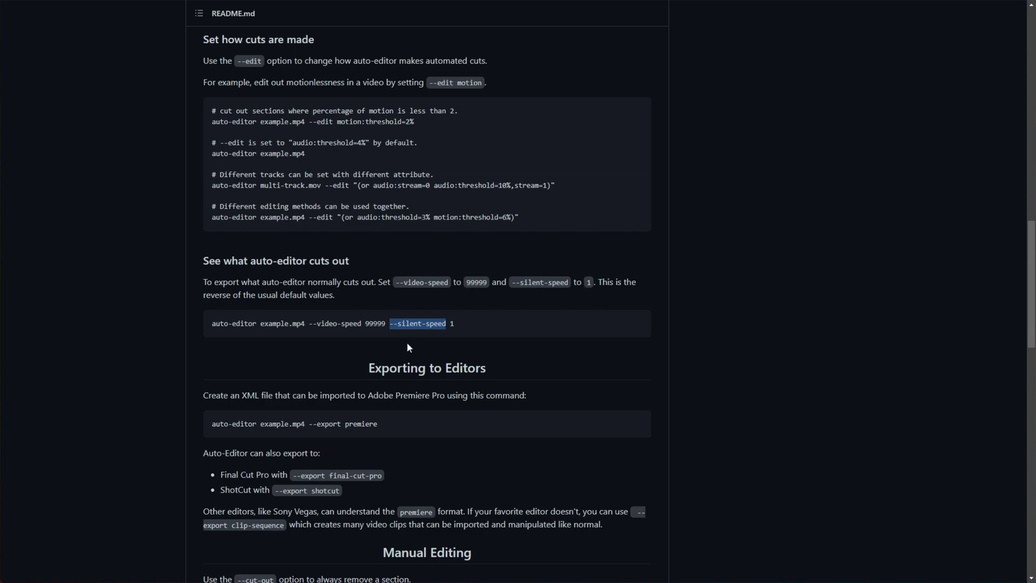
pyautogui.moveTo(397, 429); pyautogui.dragTo(340, 428)
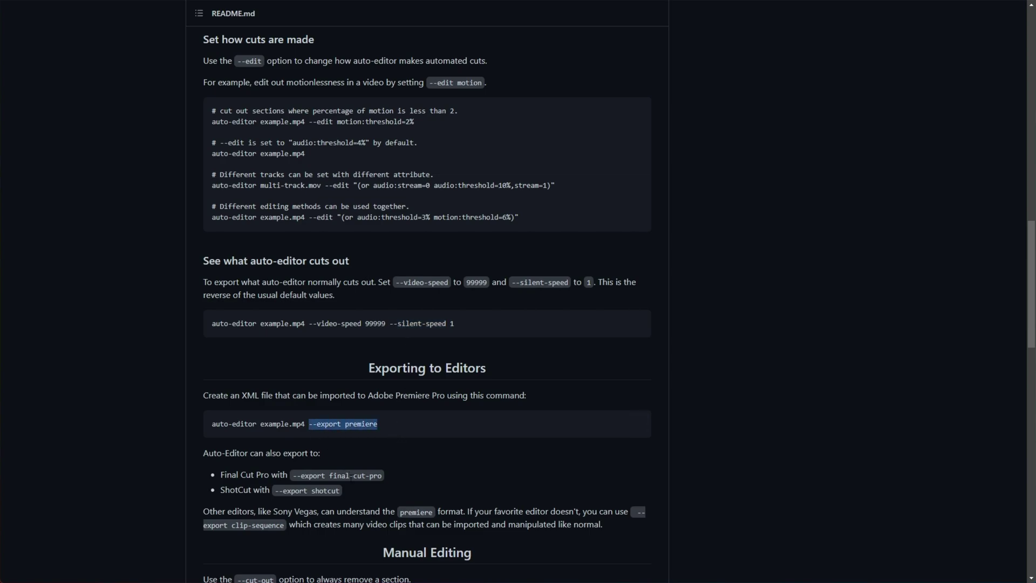
pyautogui.scroll(-1, 366, 451)
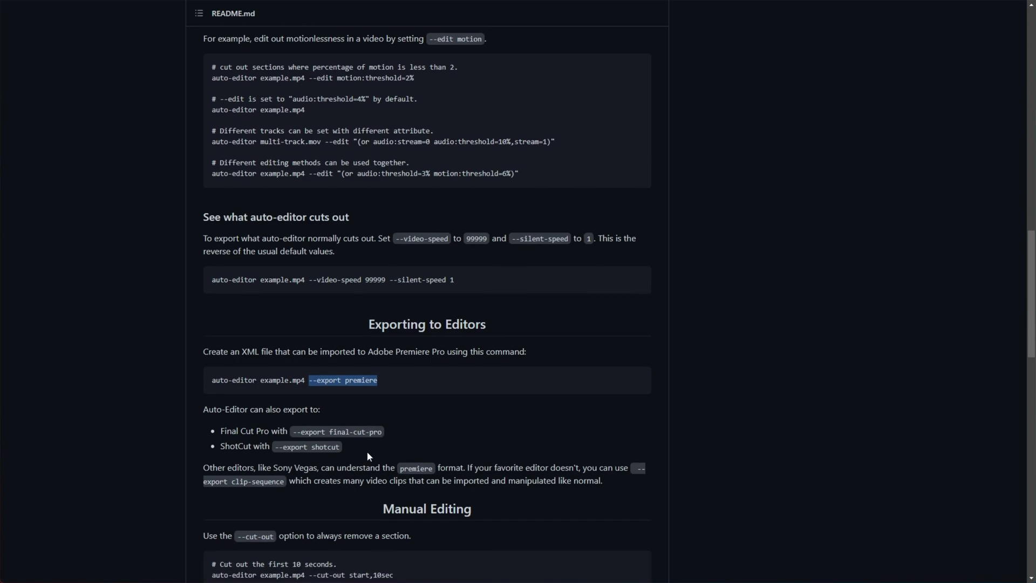
pyautogui.moveTo(404, 420); pyautogui.dragTo(273, 458)
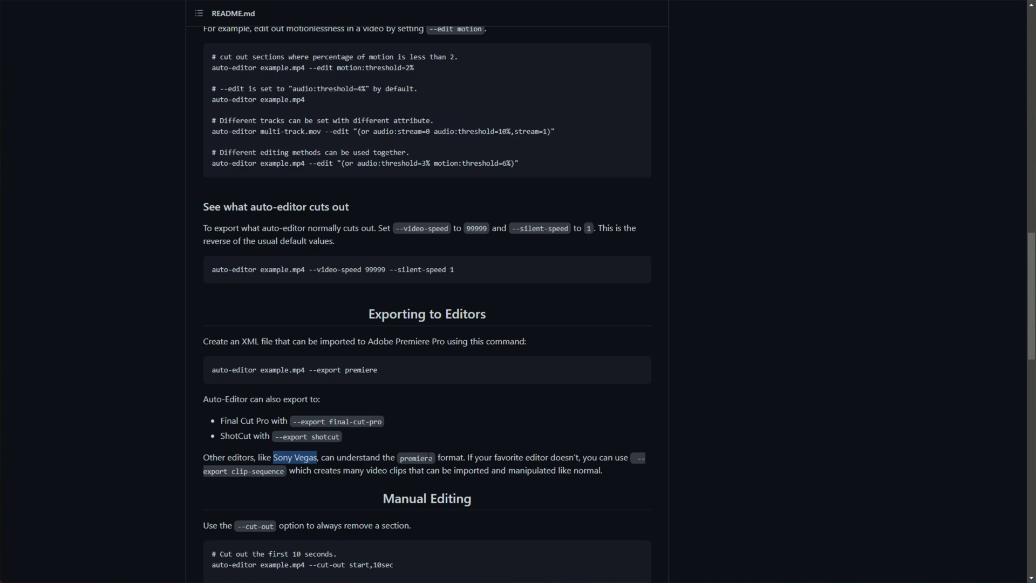
pyautogui.moveTo(399, 457); pyautogui.dragTo(463, 458)
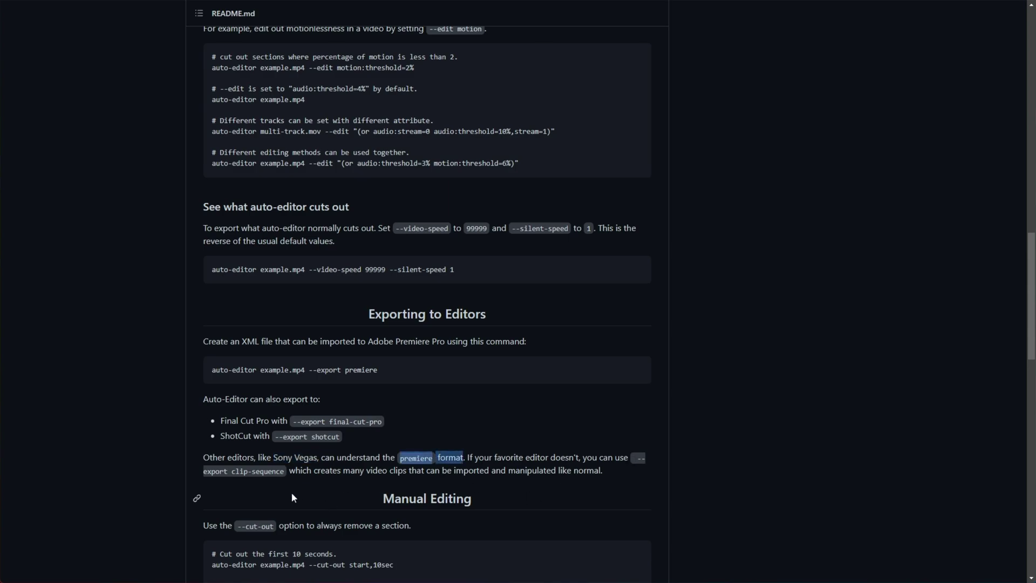
pyautogui.moveTo(231, 470); pyautogui.dragTo(284, 471)
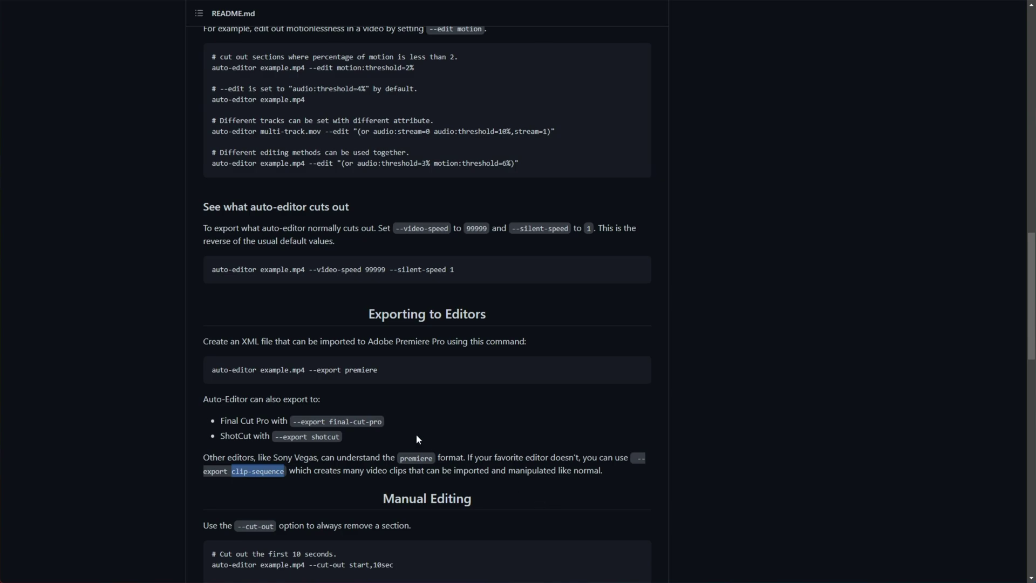
# - Highlight the export premiere command, then follow the README's Installing link
pyautogui.moveTo(394, 370); pyautogui.dragTo(301, 371)
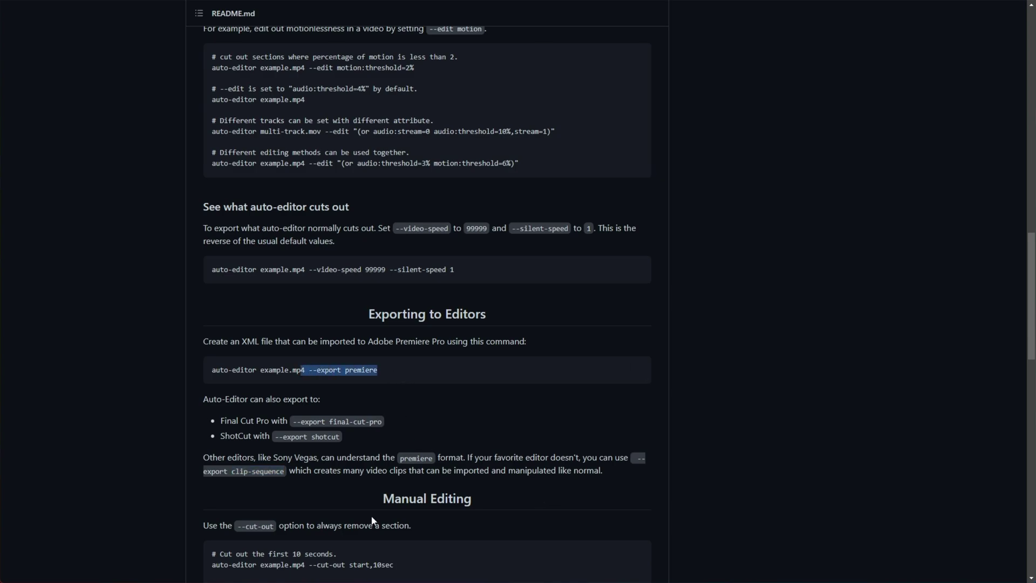
pyautogui.moveTo(324, 370); pyautogui.dragTo(351, 370)
pyautogui.scroll(4, 388, 388)
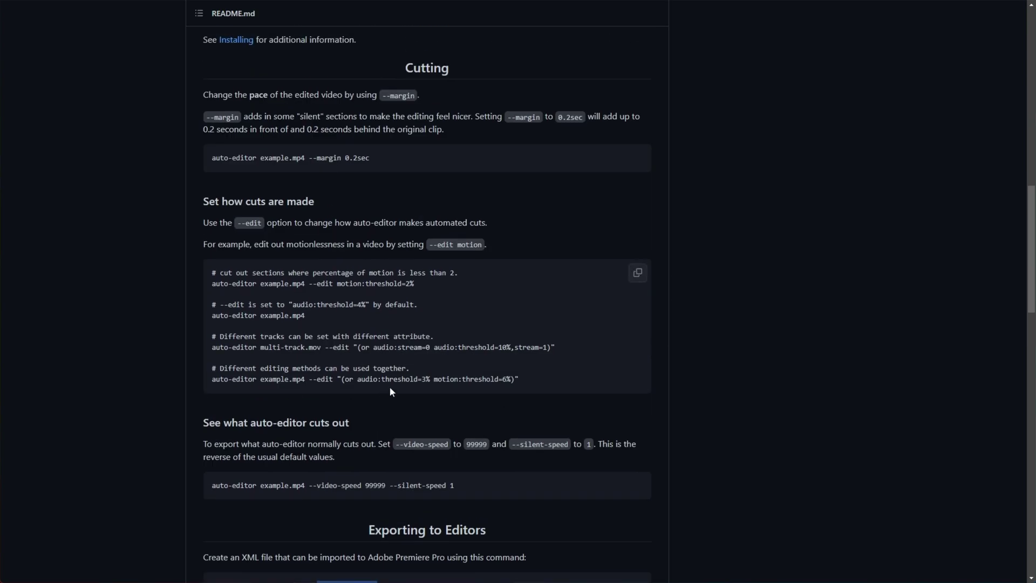
pyautogui.scroll(-11, 372, 382)
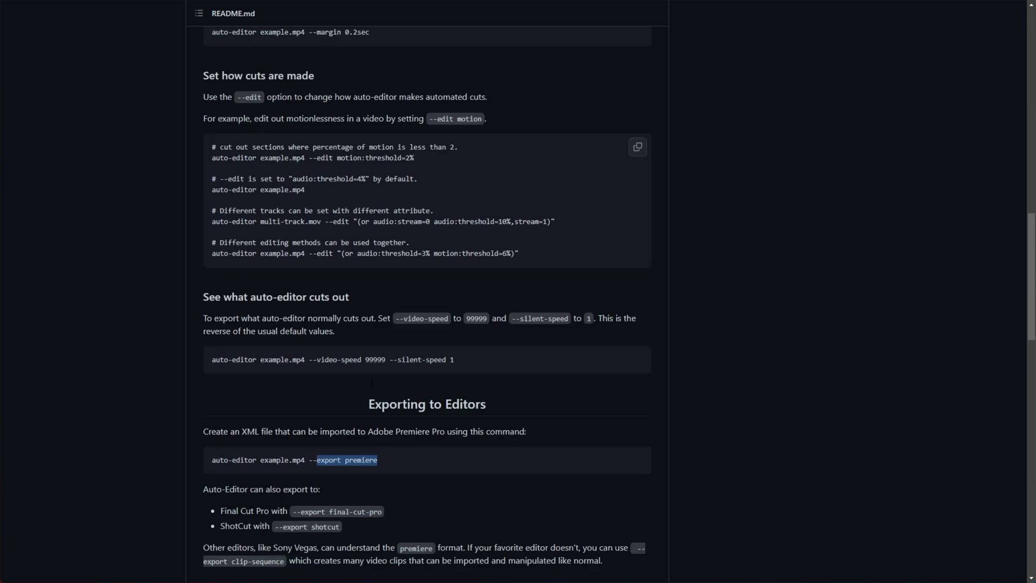
pyautogui.scroll(11, 478, 258)
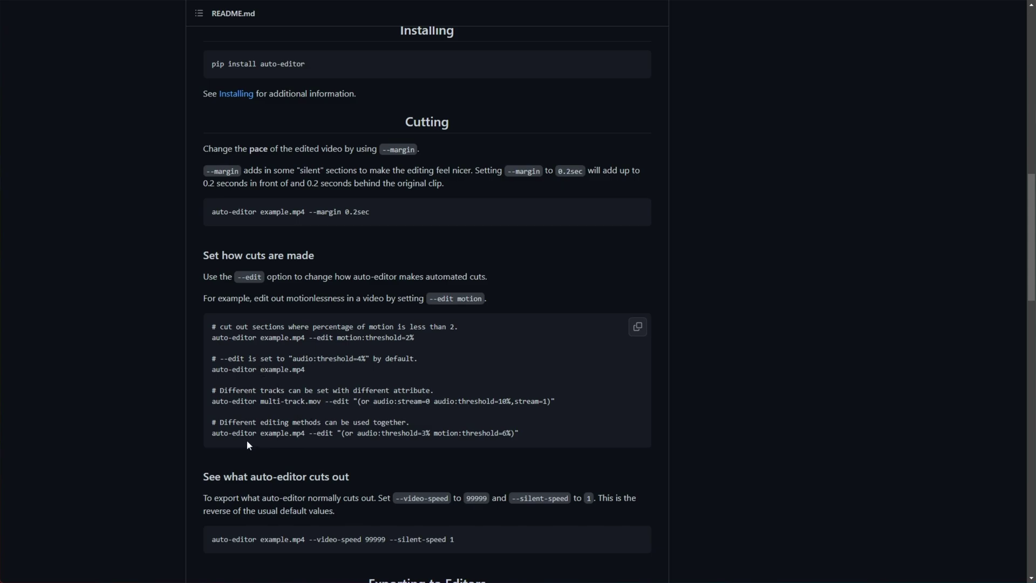
pyautogui.scroll(10, 247, 440)
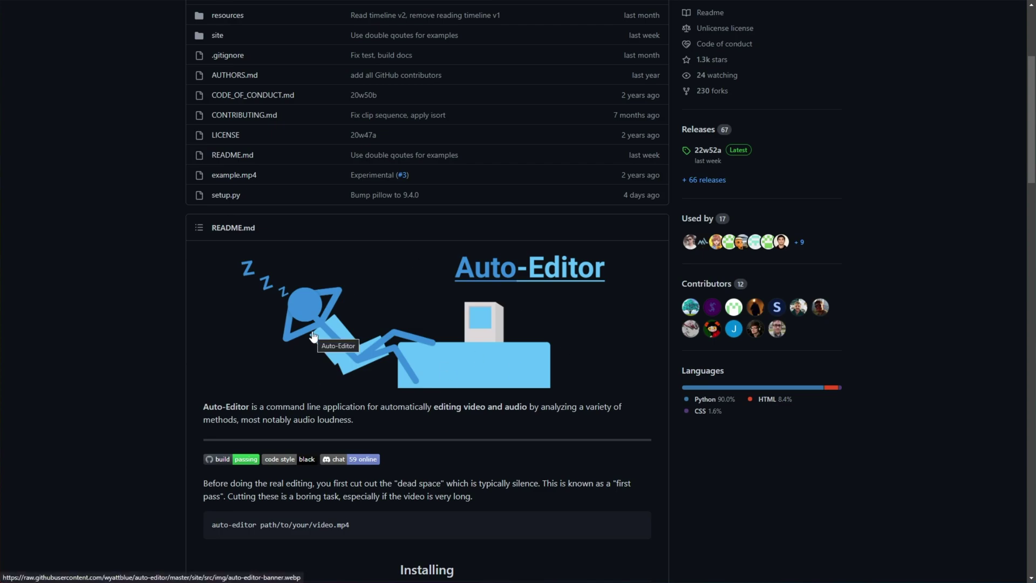
pyautogui.scroll(4, 330, 351)
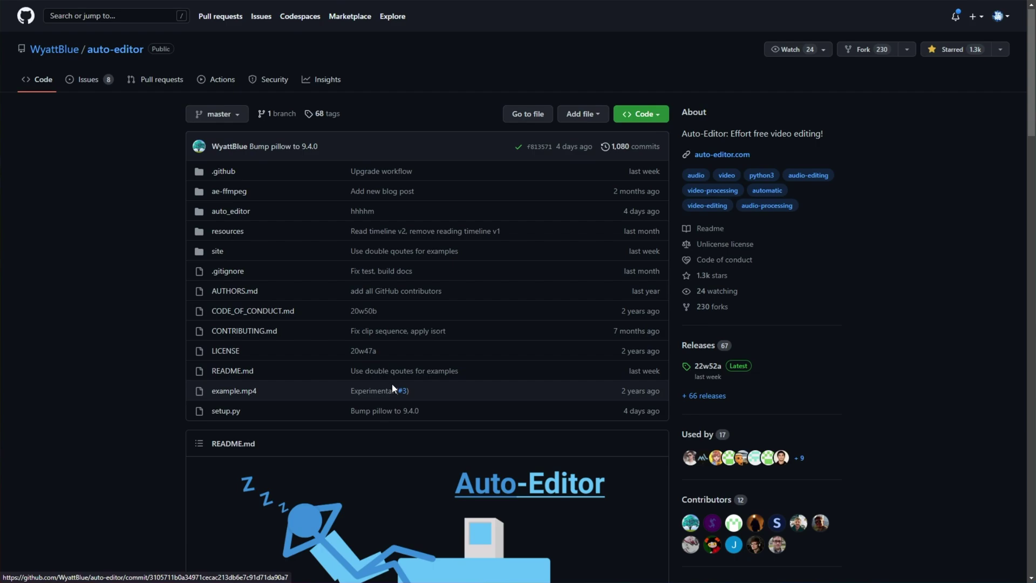
pyautogui.scroll(-2, 393, 389)
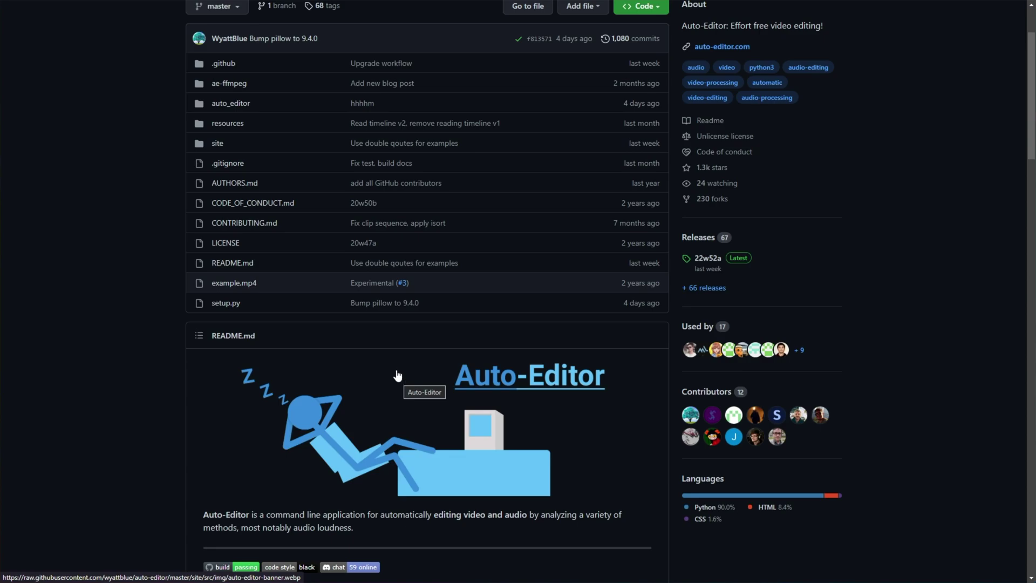
pyautogui.scroll(-2, 397, 383)
pyautogui.scroll(-2, 399, 375)
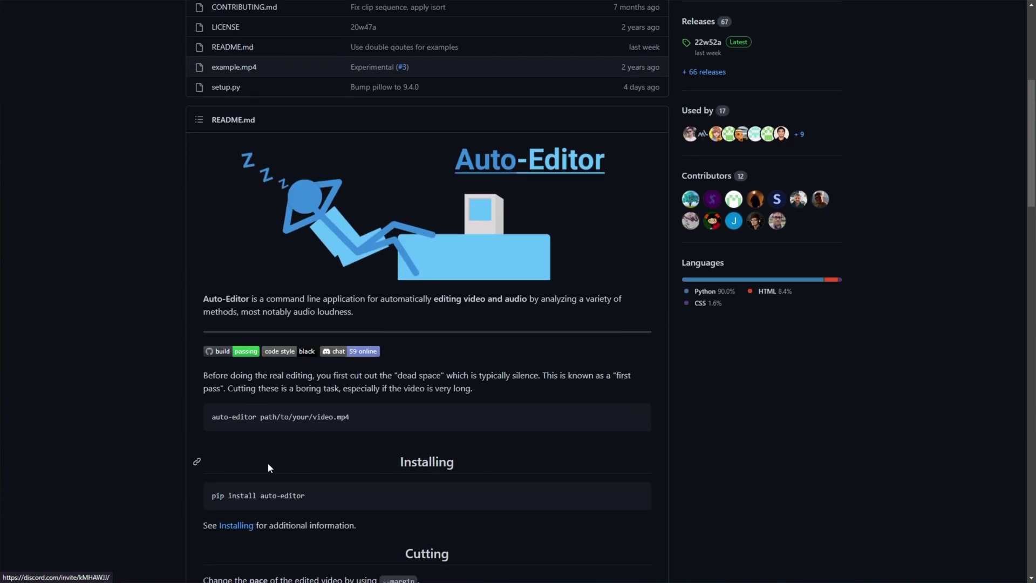
pyautogui.click(236, 528)
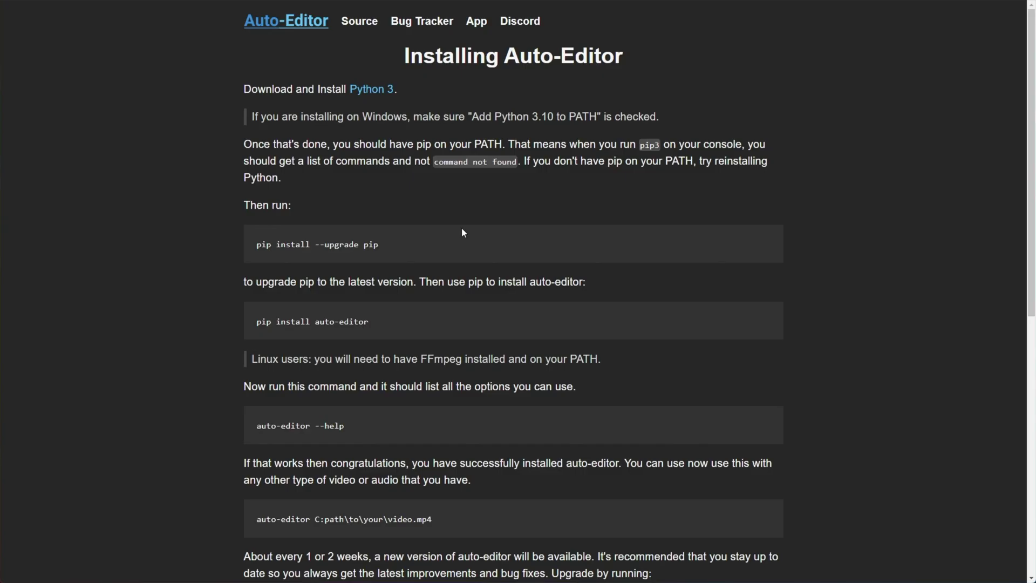
# - Download the Python 3.11.1 installer from python.org, run the upgrade, and close it
pyautogui.click(462, 231)
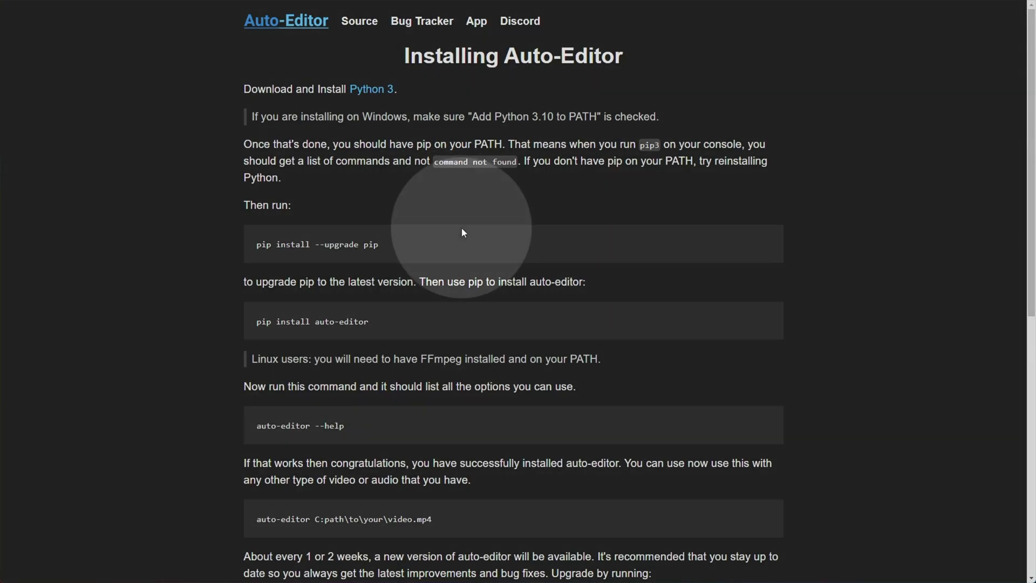
pyautogui.click(376, 93)
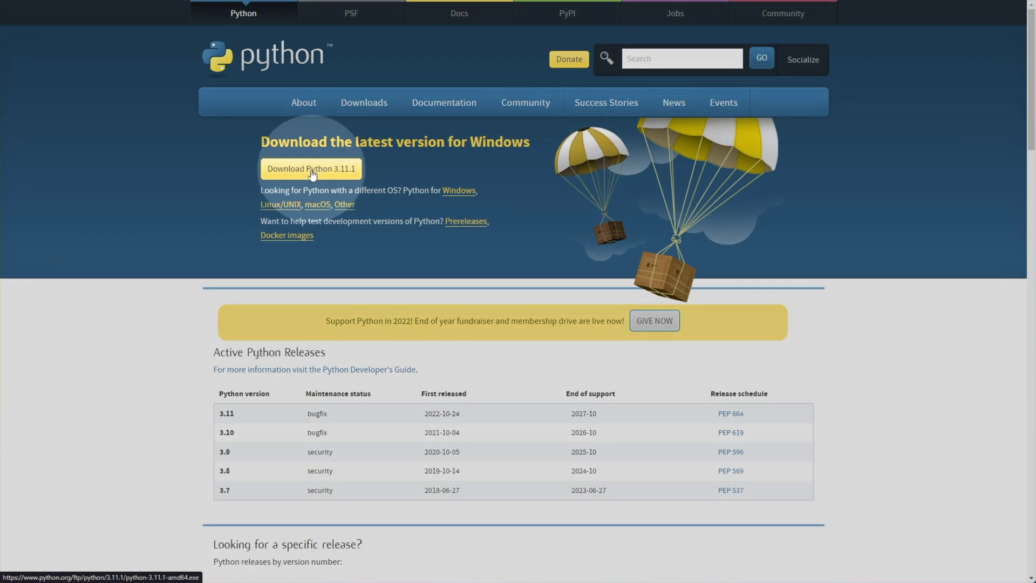
pyautogui.click(312, 170)
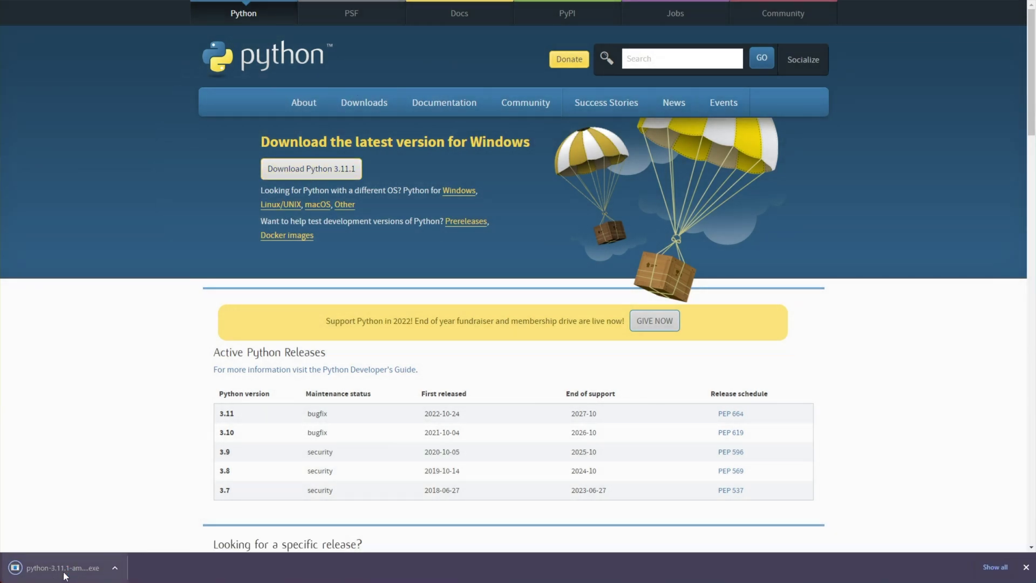
pyautogui.click(556, 296)
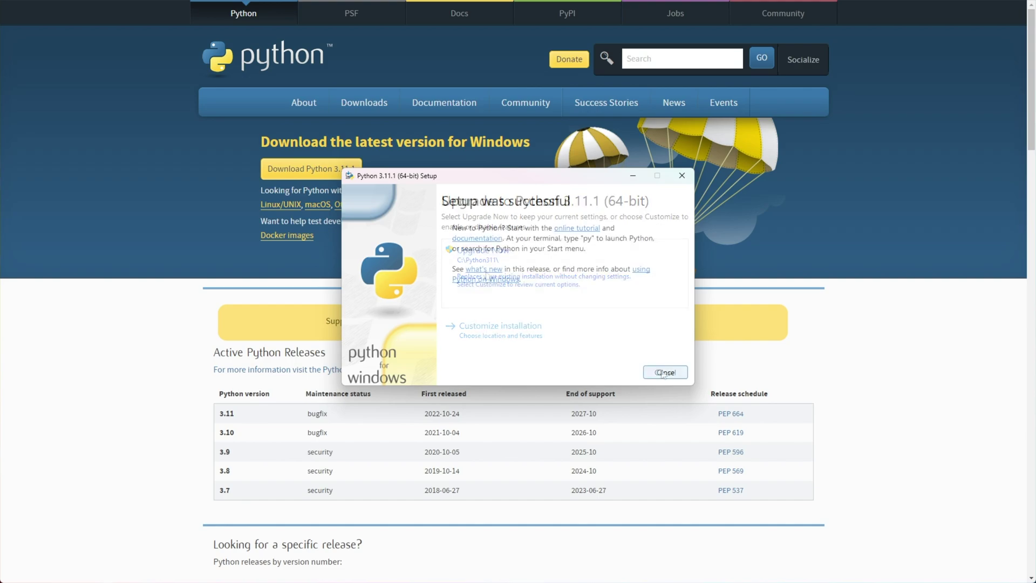
pyautogui.click(657, 375)
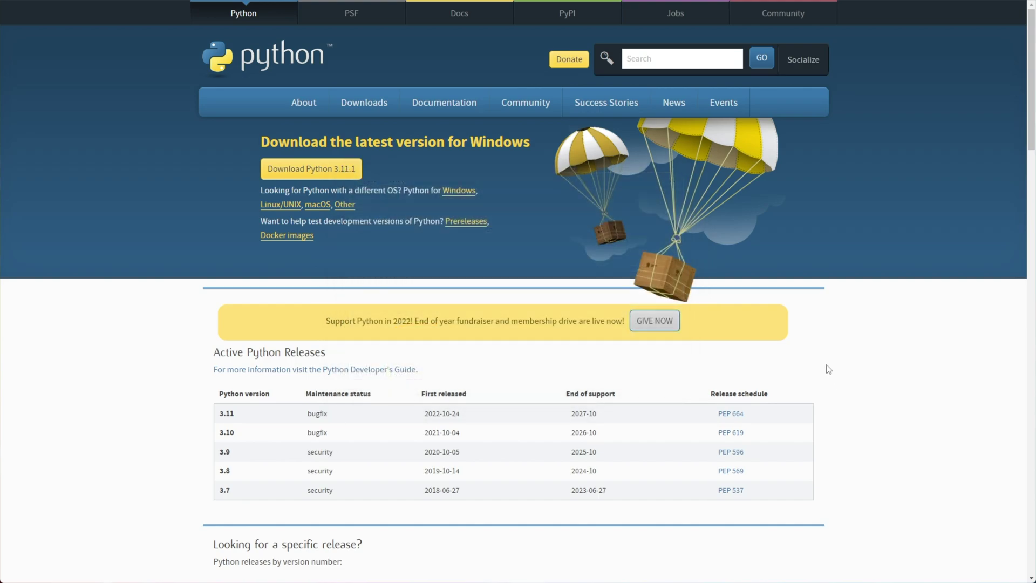
# - Launch Command Prompt from the Run dialog with cmd
pyautogui.press('super+r')
pyautogui.write('cmd')
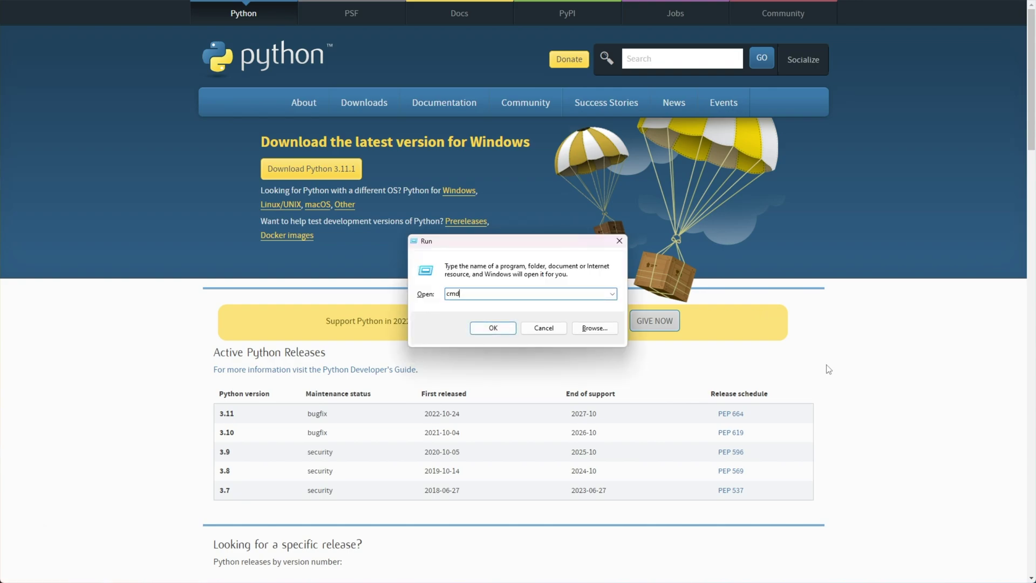
pyautogui.press('Return')
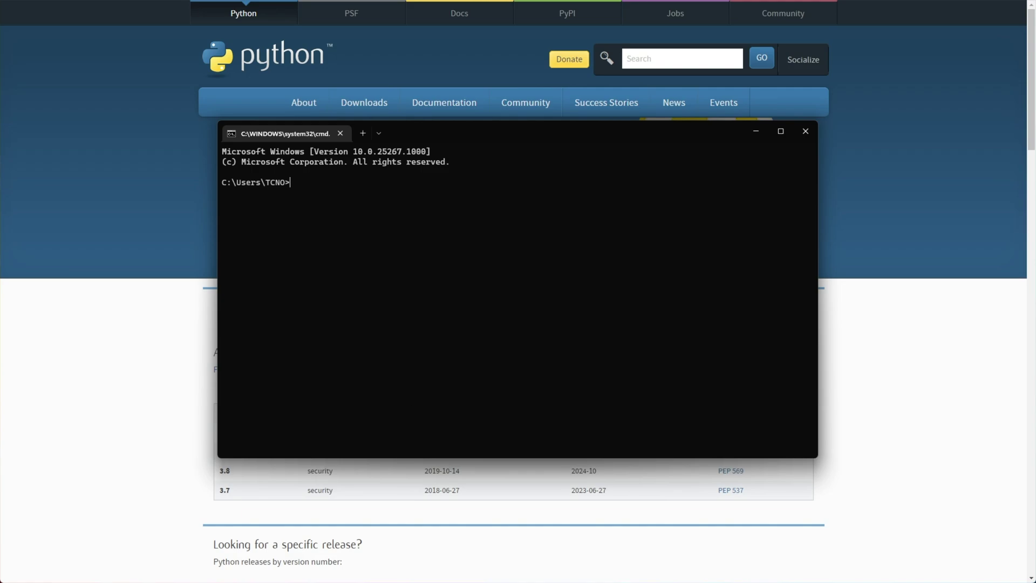
# - Open Terminal as administrator and check the Python version with python -V
pyautogui.press('super')
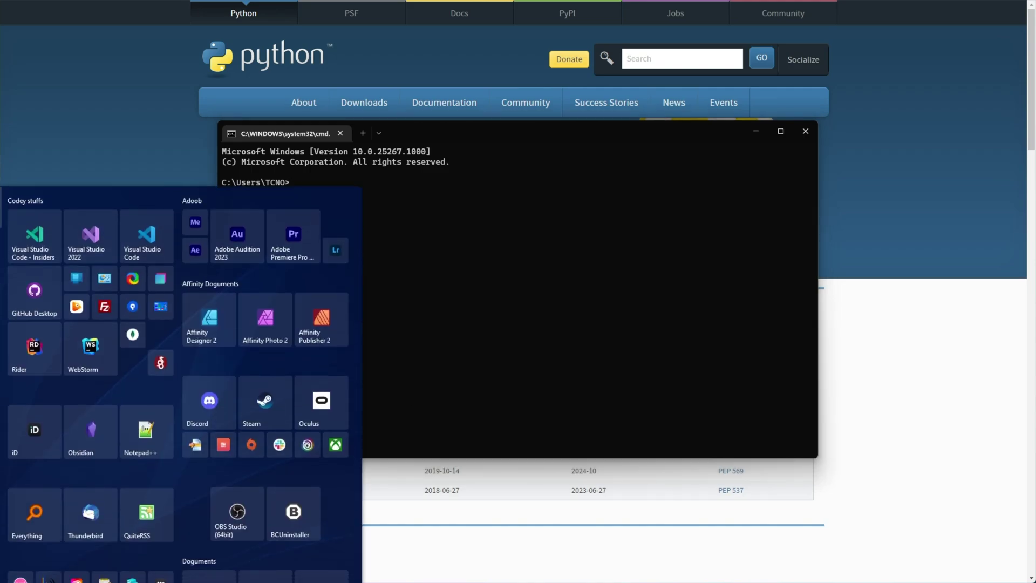
pyautogui.write('ter')
pyautogui.rightClick(267, 273)
pyautogui.click(307, 298)
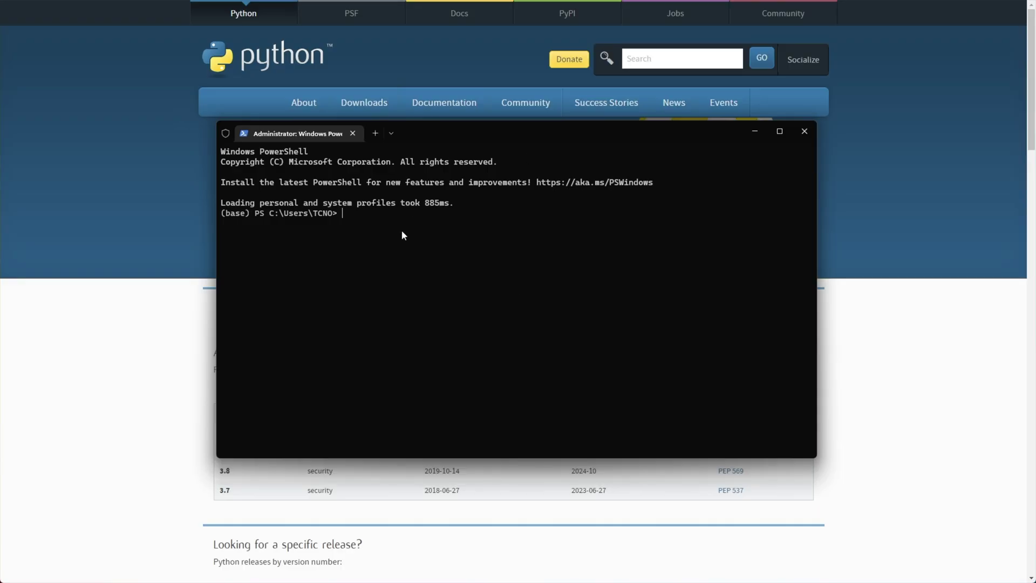
pyautogui.write('python -V')
pyautogui.press('Return')
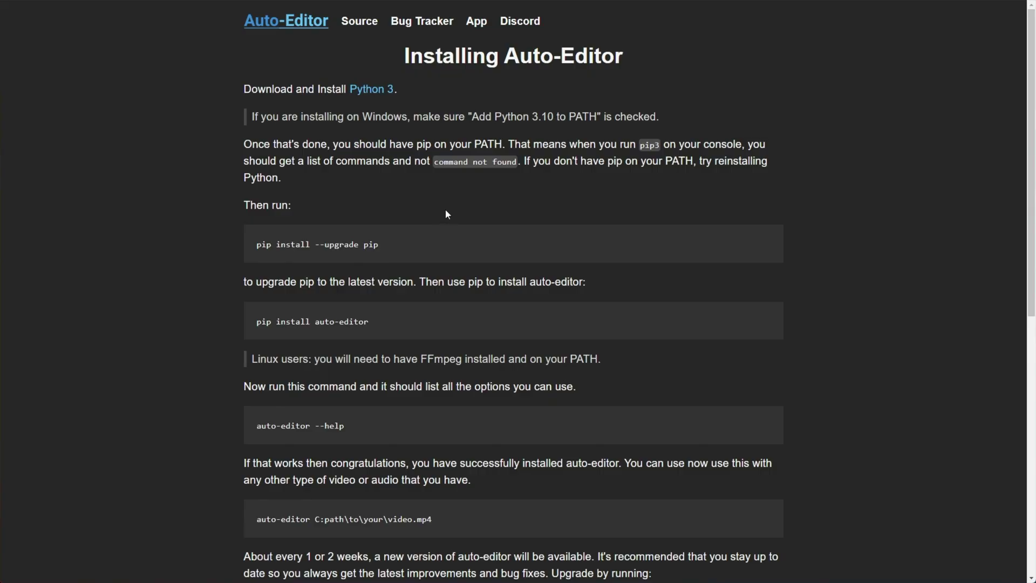
# - Copy 'pip install --upgrade pip' from the guide and run it in PowerShell
pyautogui.scroll(-1, 445, 209)
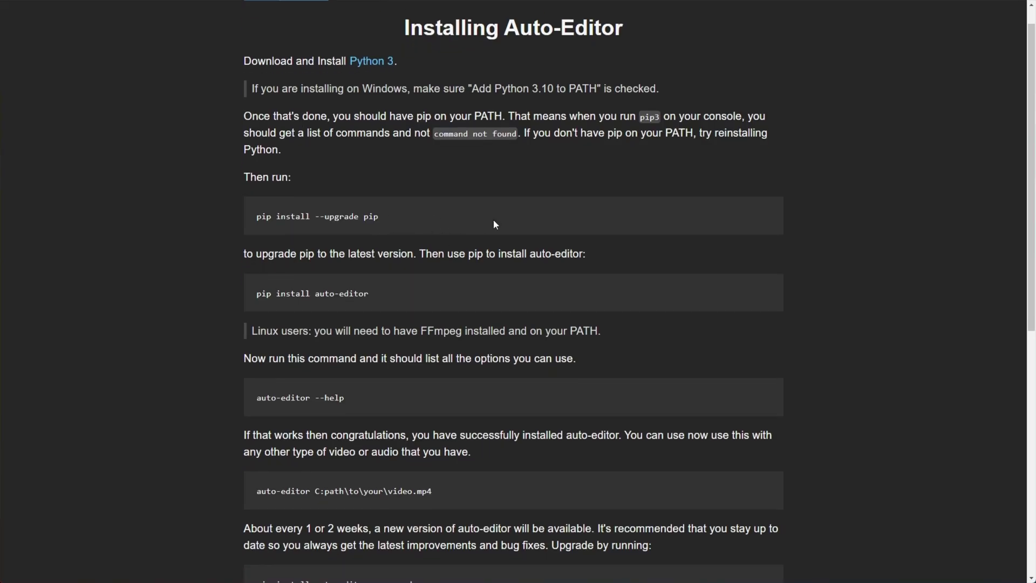
pyautogui.moveTo(493, 219); pyautogui.dragTo(255, 225)
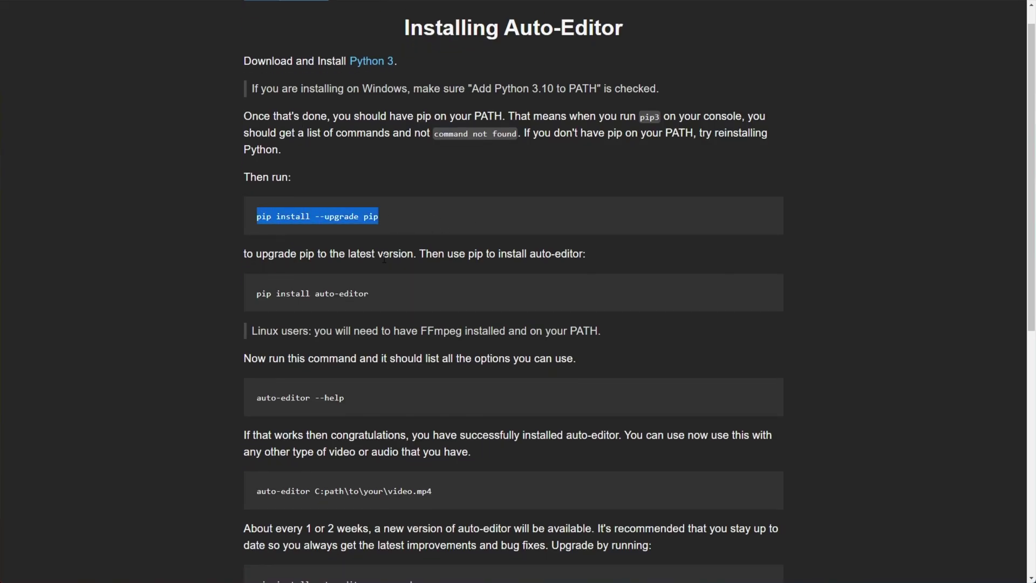
pyautogui.hotkey('ctrl', 'c')
pyautogui.hotkey('alt', 'Tab')
pyautogui.hotkey('ctrl', 'v')
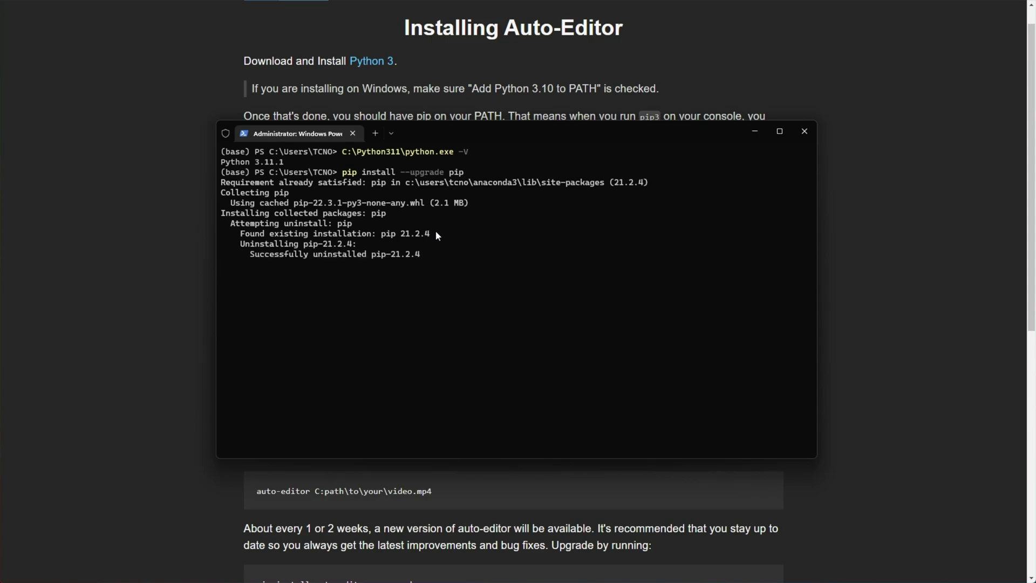
# - Copy 'pip install auto-editor' from the guide and paste it into PowerShell
pyautogui.click(127, 300)
pyautogui.moveTo(381, 308); pyautogui.dragTo(253, 296)
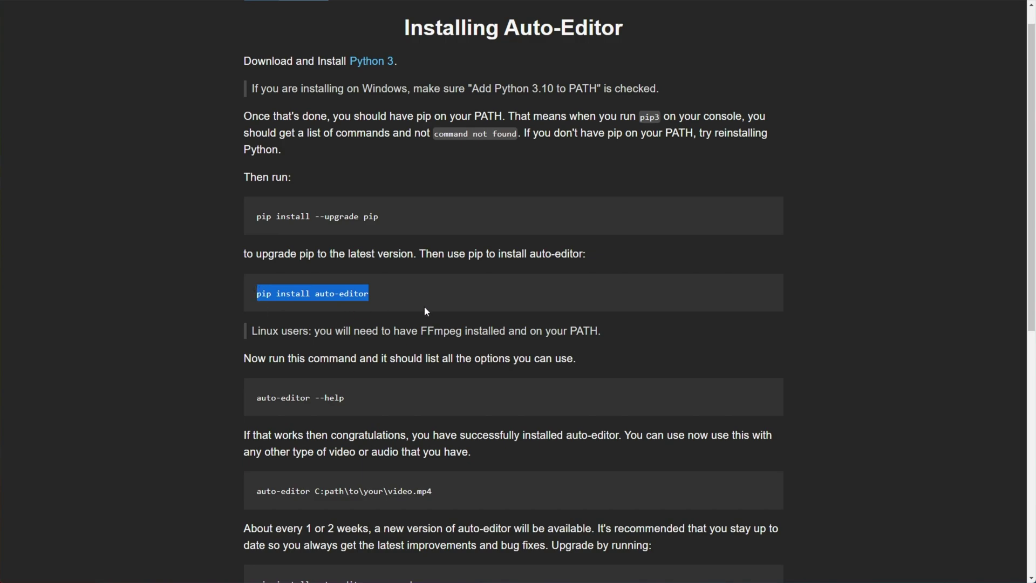
pyautogui.hotkey('alt', 'Tab')
pyautogui.hotkey('ctrl', 'v')
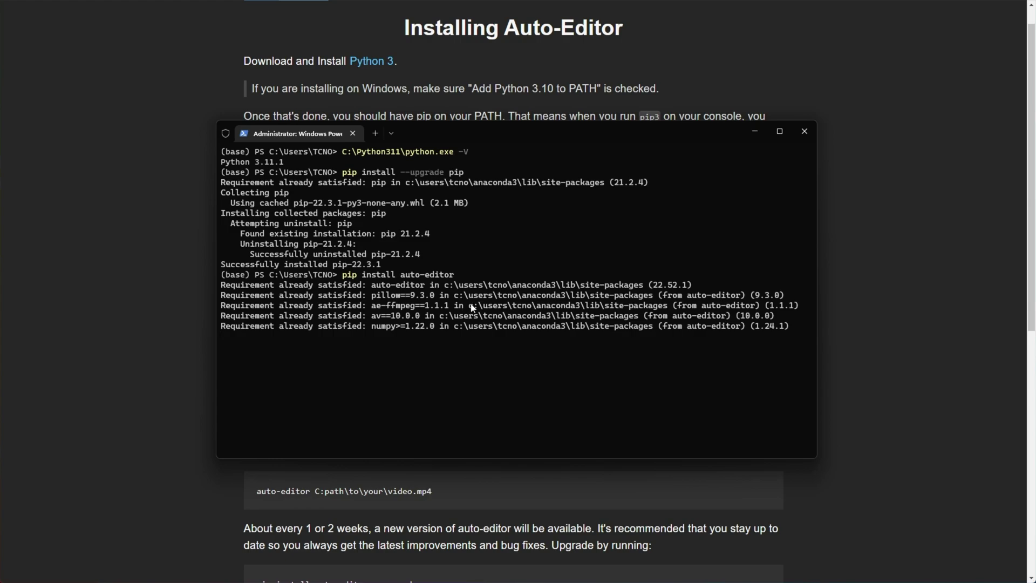
# - Copy the auto-editor --help command from the guide and run it in PowerShell
pyautogui.hotkey('alt', 'Tab')
pyautogui.scroll(-2, 279, 306)
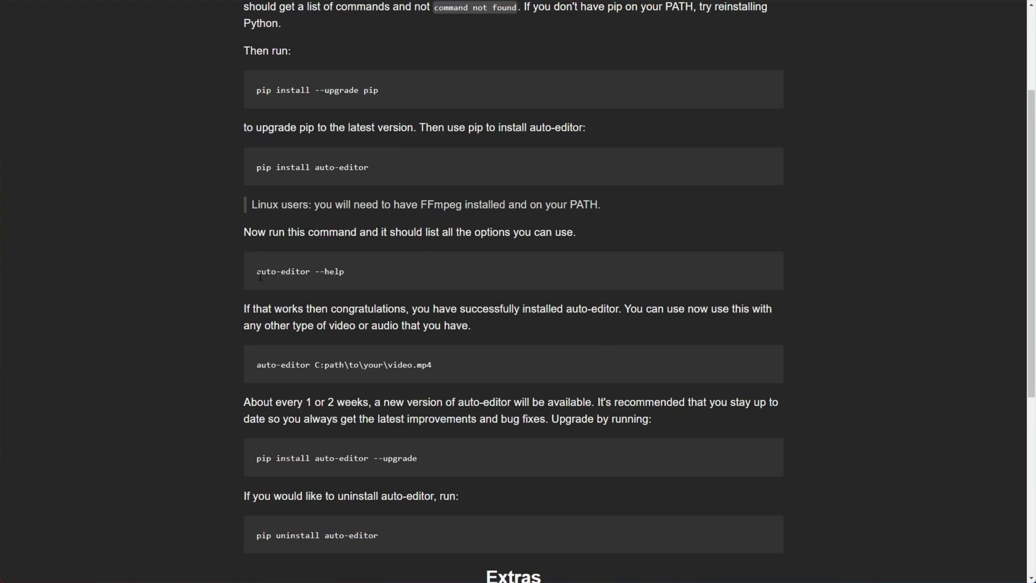
pyautogui.moveTo(256, 271)
pyautogui.mouseDown()
pyautogui.moveTo(311, 272)
pyautogui.moveTo(272, 275)
pyautogui.mouseUp()
pyautogui.rightClick(338, 277)
pyautogui.click(349, 289)
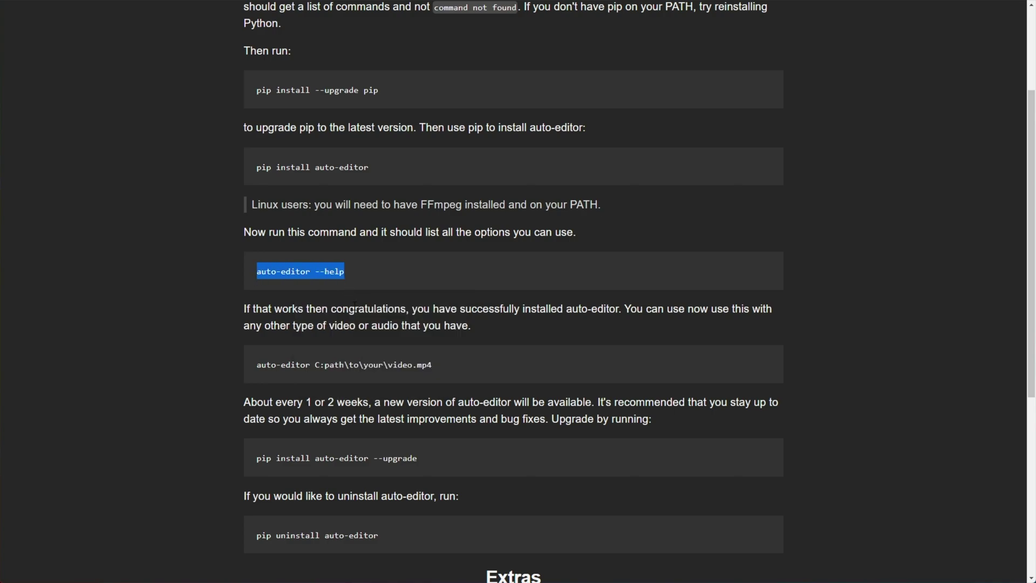
pyautogui.hotkey('alt', 'Tab')
pyautogui.hotkey('ctrl', 'v')
pyautogui.press('Return')
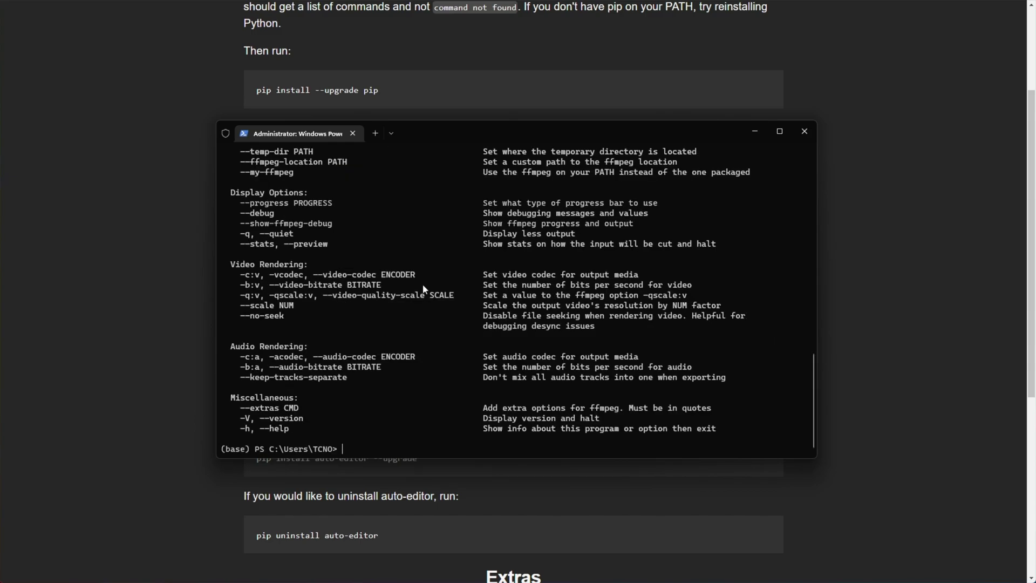
# - Scroll the help output, then highlight the example, upgrade and uninstall commands on the page
pyautogui.scroll(20, 441, 378)
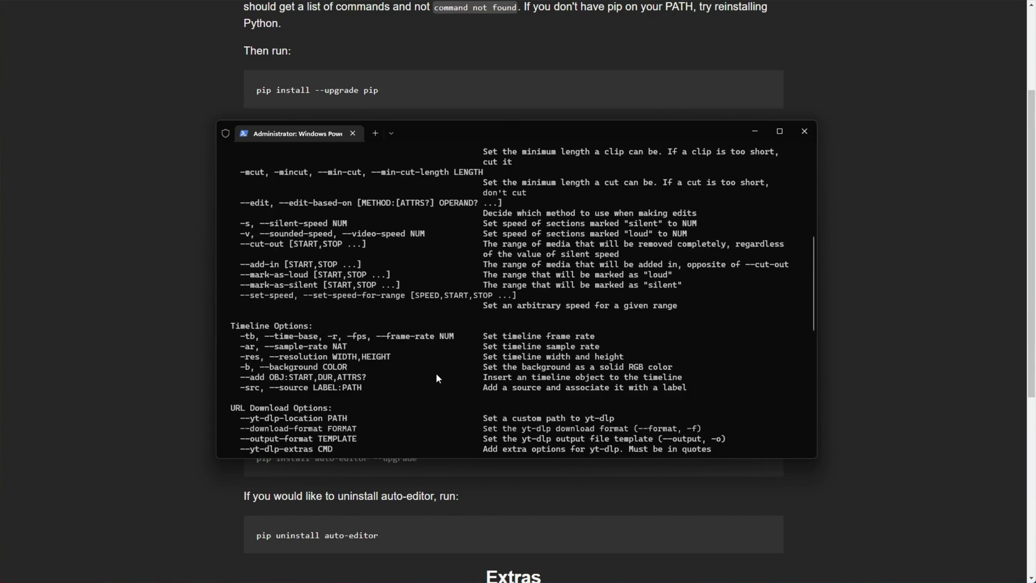
pyautogui.scroll(-7, 437, 377)
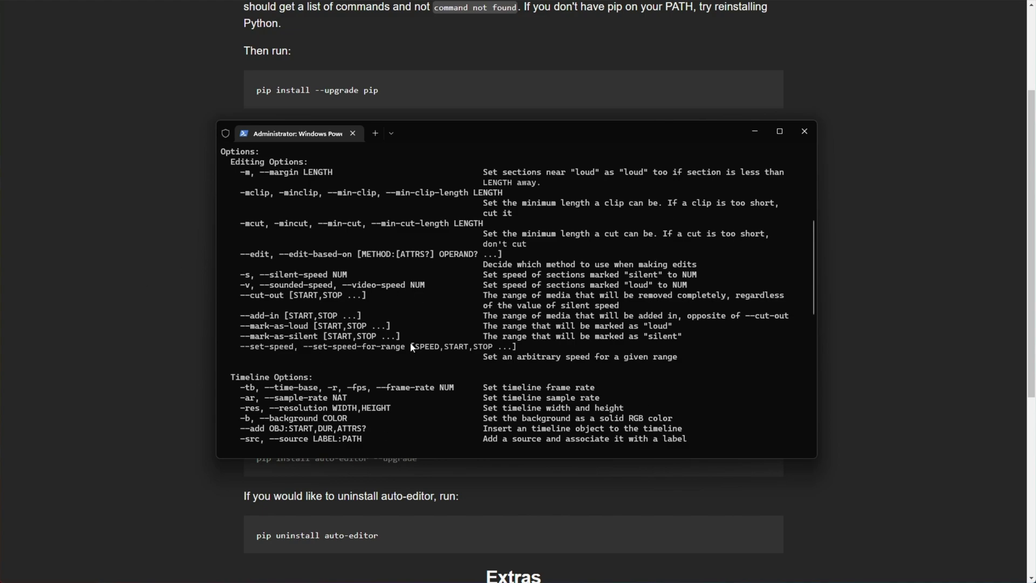
pyautogui.hotkey('alt', 'Tab')
pyautogui.scroll(-1, 252, 350)
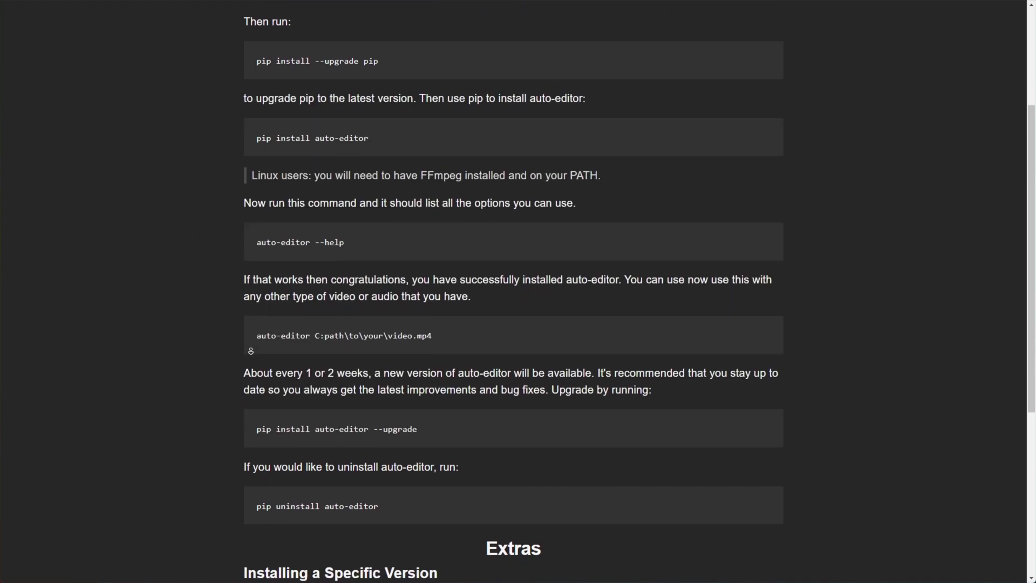
pyautogui.moveTo(437, 305); pyautogui.dragTo(248, 305)
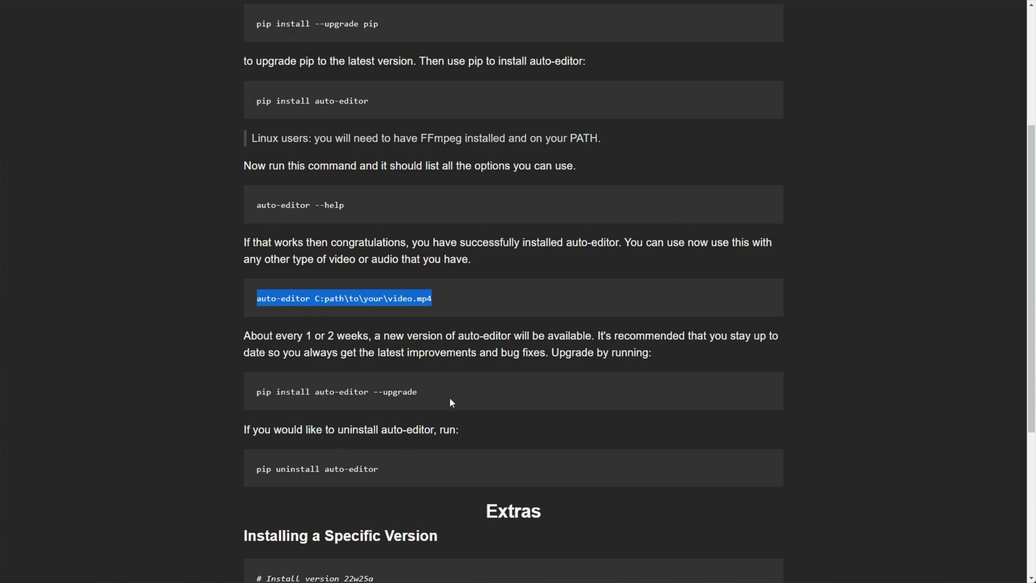
pyautogui.moveTo(452, 393); pyautogui.dragTo(257, 398)
pyautogui.moveTo(378, 479); pyautogui.dragTo(256, 475)
# - Return to the auto-editor README and select the --margin 0.2sec example command
pyautogui.scroll(4, 256, 577)
pyautogui.hotkey('alt', 'Left')
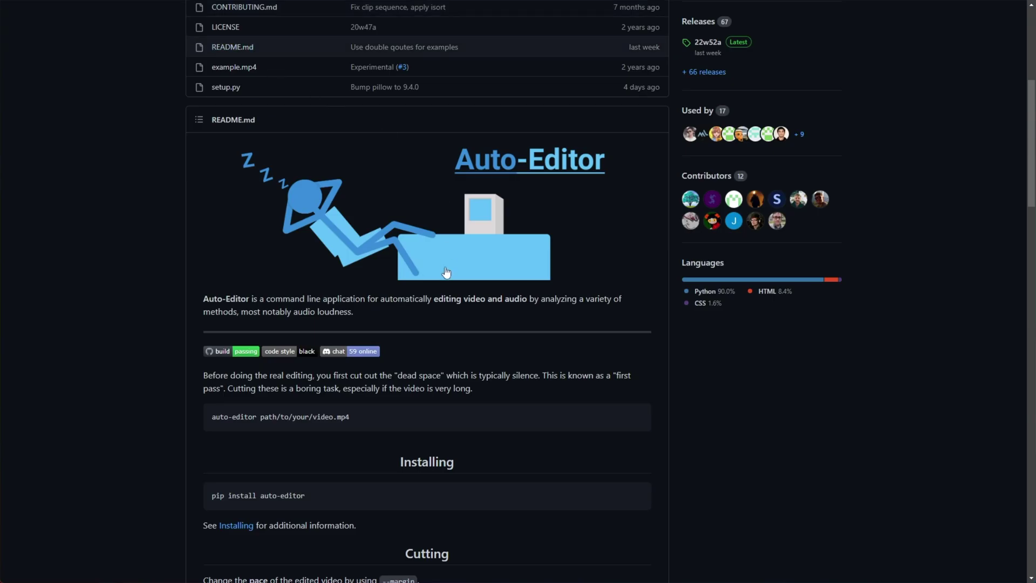
pyautogui.scroll(-10, 393, 273)
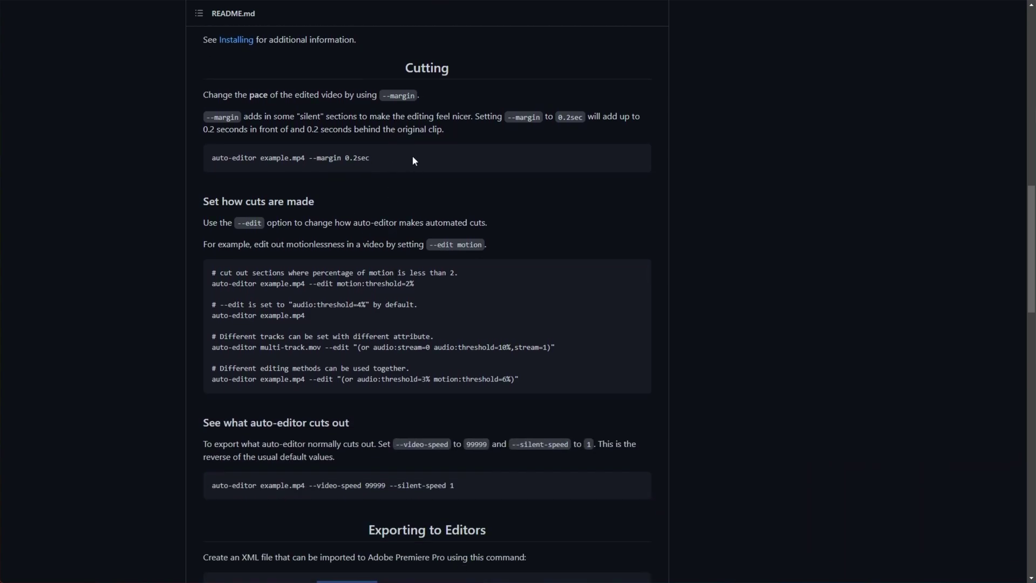
pyautogui.moveTo(412, 160); pyautogui.dragTo(210, 161)
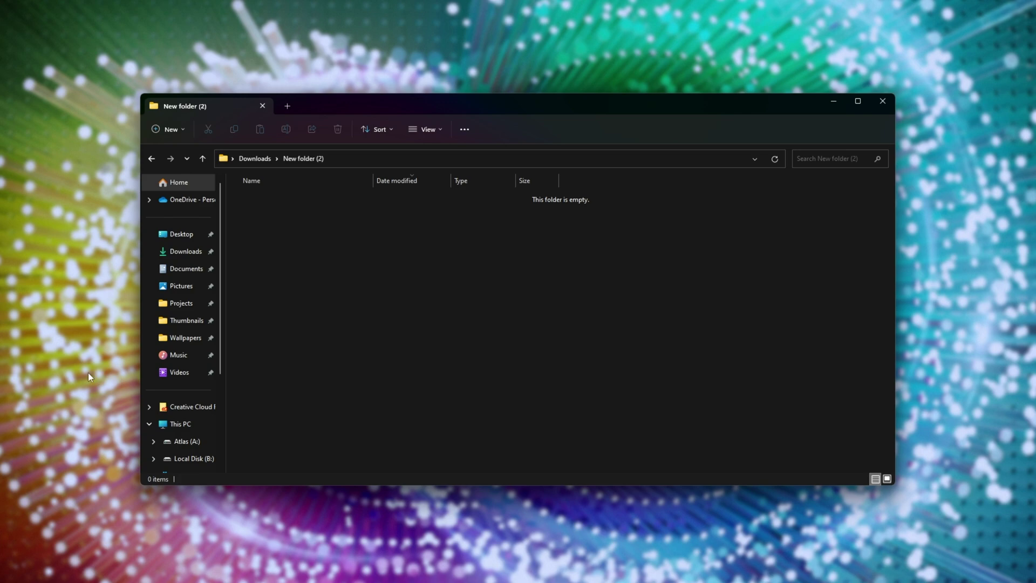
# - Paste Pi - Share To windows.mov into New folder (2) and open Command Prompt there
pyautogui.hotkey('ctrl', 'v')
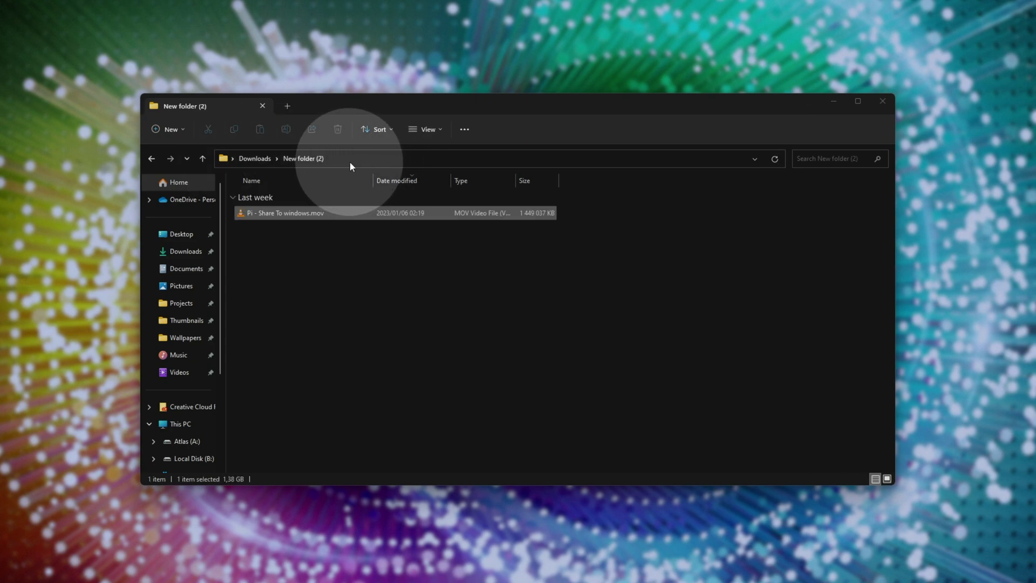
pyautogui.click(350, 161)
pyautogui.write('c')
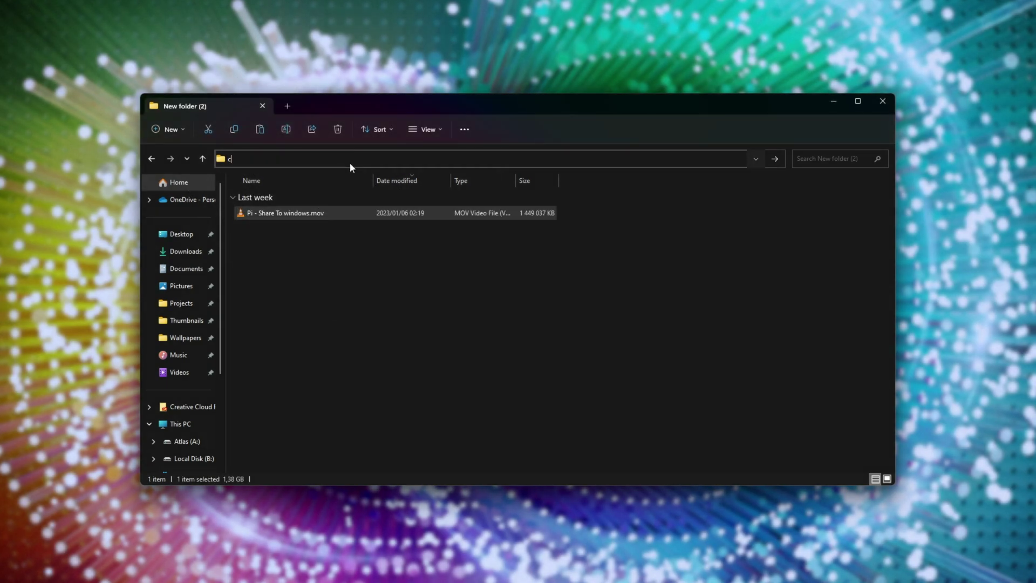
pyautogui.write(':\\')
pyautogui.hotkey('ctrl', 'a')
pyautogui.hotkey('ctrl', 'v')
pyautogui.press('Return')
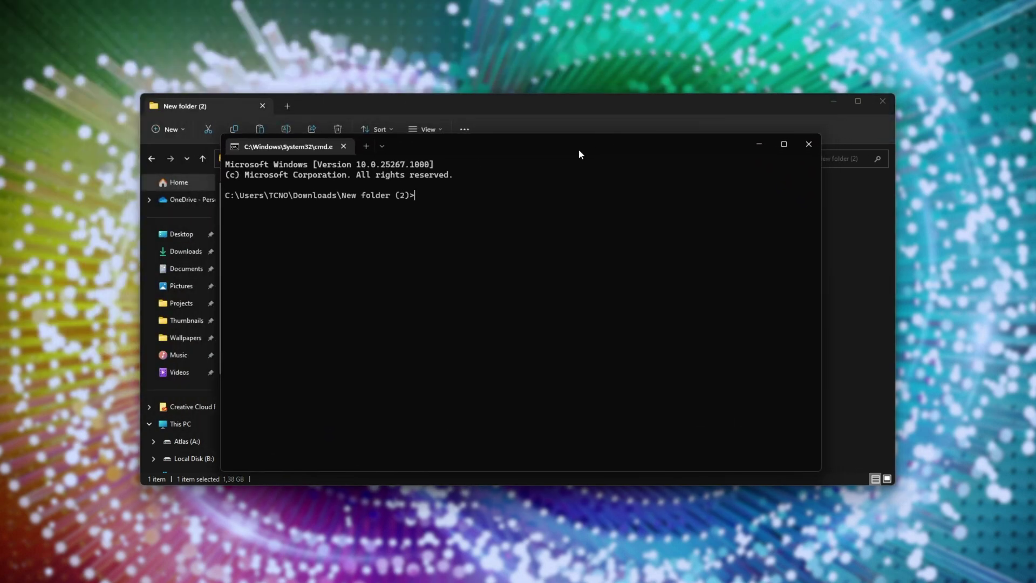
# - Change the working directory to the copied New folder (2) path, in quotes
pyautogui.moveTo(220, 182); pyautogui.dragTo(406, 183)
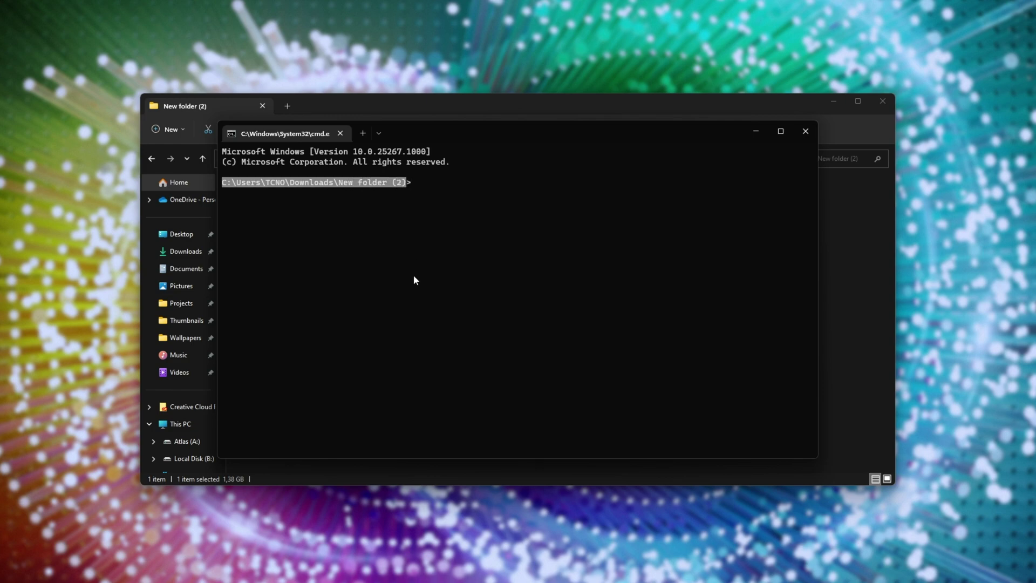
pyautogui.hotkey('ctrl', 'c')
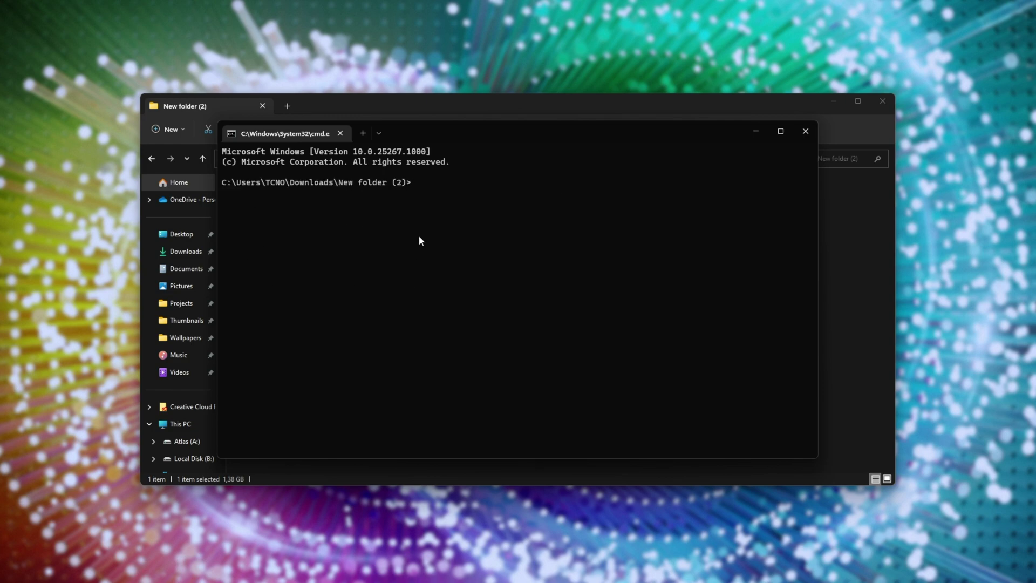
pyautogui.write('cd "')
pyautogui.hotkey('ctrl', 'v')
pyautogui.write('"')
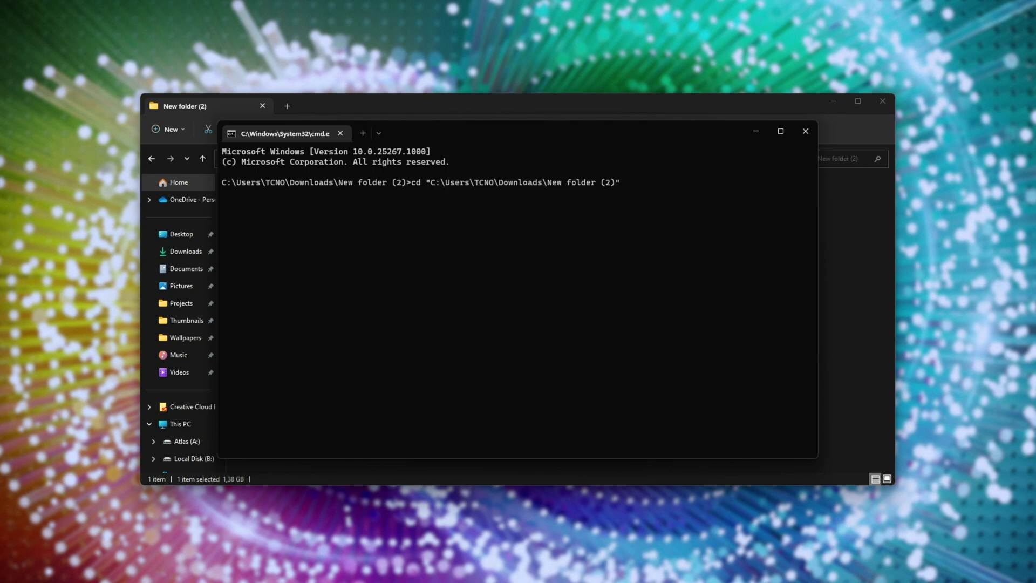
pyautogui.press('Return')
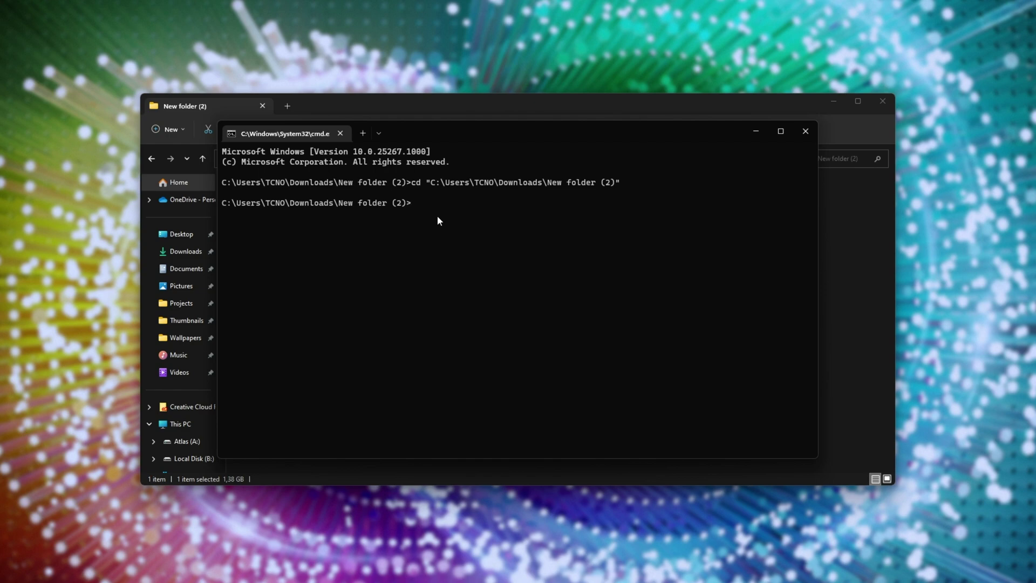
# - Delete the stray E:, move the console aside and clear it with cls
pyautogui.write('E:')
pyautogui.press('BackSpace')
pyautogui.press('BackSpace')
pyautogui.moveTo(473, 129); pyautogui.dragTo(450, 133)
pyautogui.write('cls')
pyautogui.press('Return')
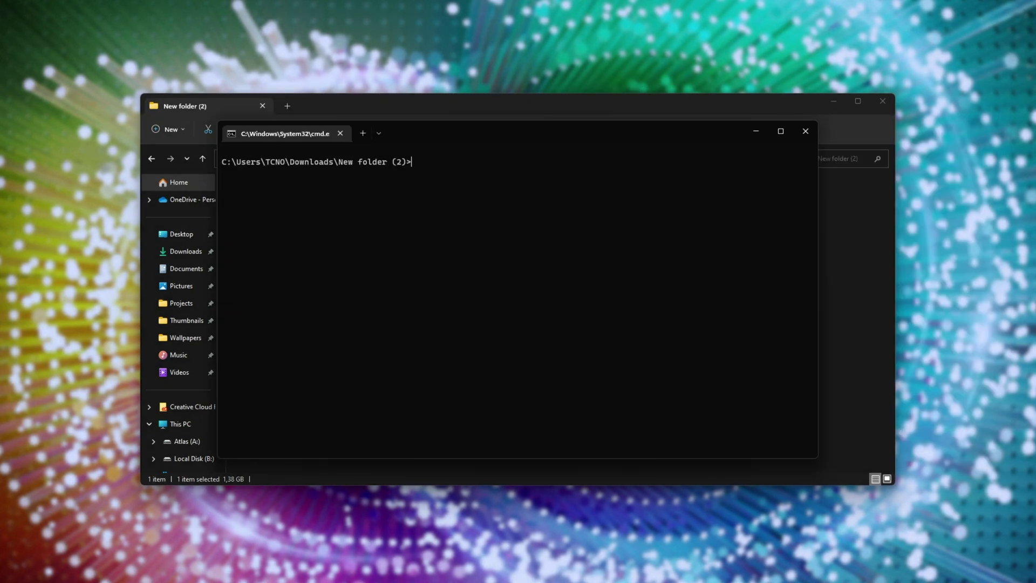
# - Run auto-editor on "Pi - Share To windows.mov", then abort the render with Ctrl+C
pyautogui.write('auto-editor')
pyautogui.press('Tab')
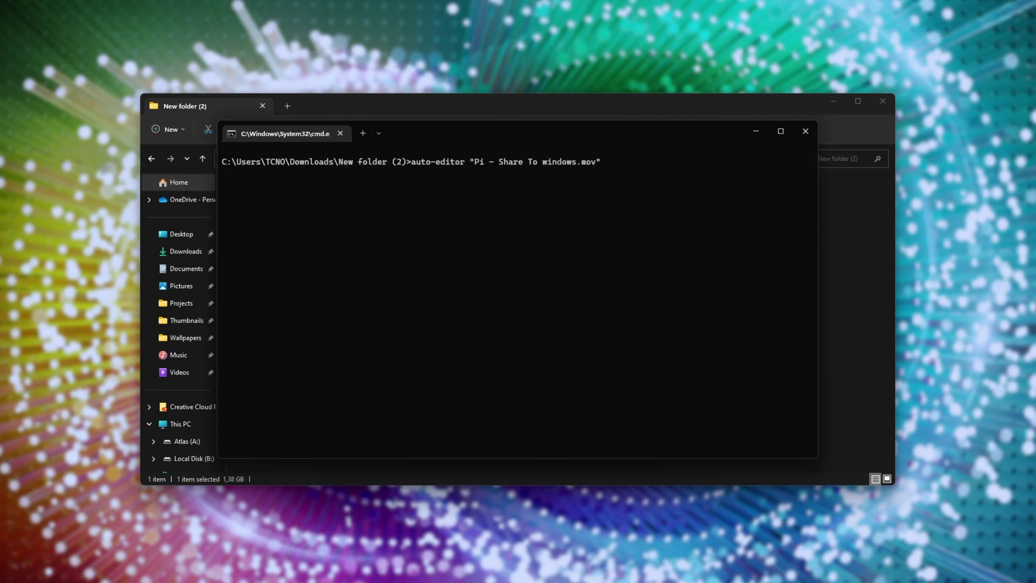
pyautogui.press('BackSpace')
pyautogui.press('BackSpace')
pyautogui.press('BackSpace')
pyautogui.press('BackSpace')
pyautogui.press('BackSpace')
pyautogui.press('BackSpace')
pyautogui.press('BackSpace')
pyautogui.press('BackSpace')
pyautogui.press('BackSpace')
pyautogui.press('BackSpace')
pyautogui.press('BackSpace')
pyautogui.press('BackSpace')
pyautogui.press('BackSpace')
pyautogui.press('BackSpace')
pyautogui.press('BackSpace')
pyautogui.press('BackSpace')
pyautogui.press('BackSpace')
pyautogui.press('BackSpace')
pyautogui.press('BackSpace')
pyautogui.press('BackSpace')
pyautogui.write('pi')
pyautogui.press('Tab')
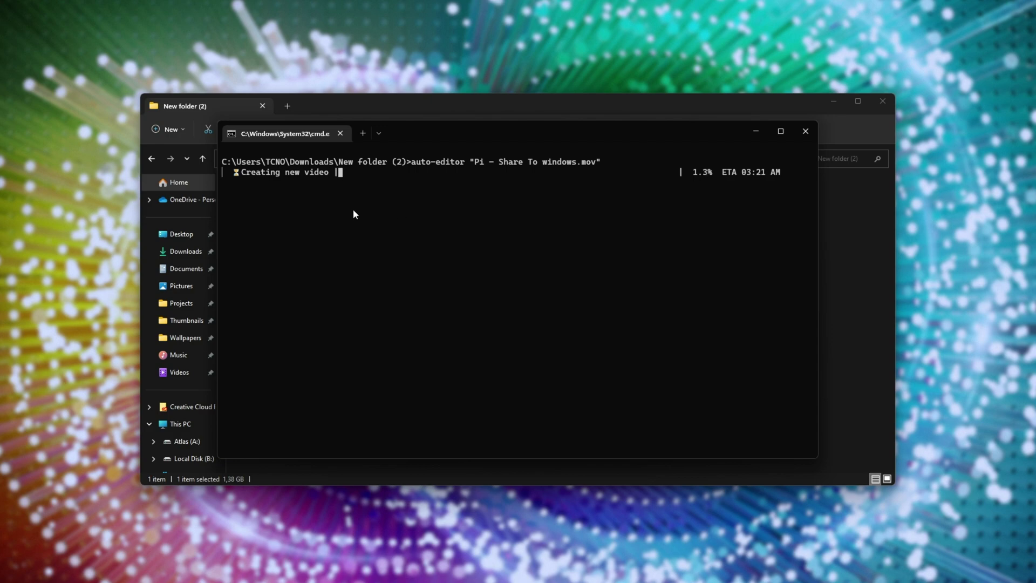
pyautogui.hotkey('ctrl', 'c')
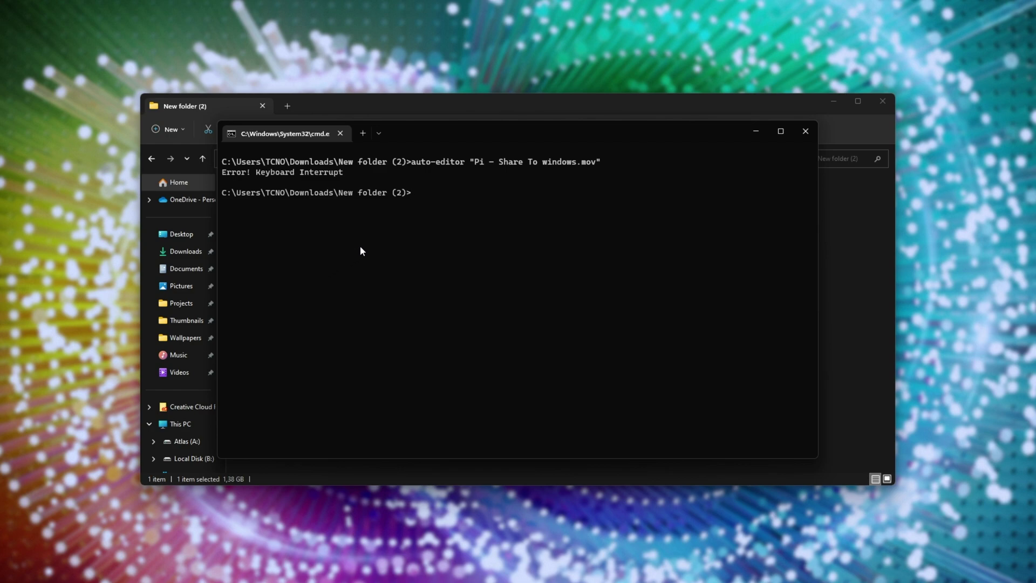
# - Rerun the previous auto-editor command with --export premiere appended
pyautogui.press('Up')
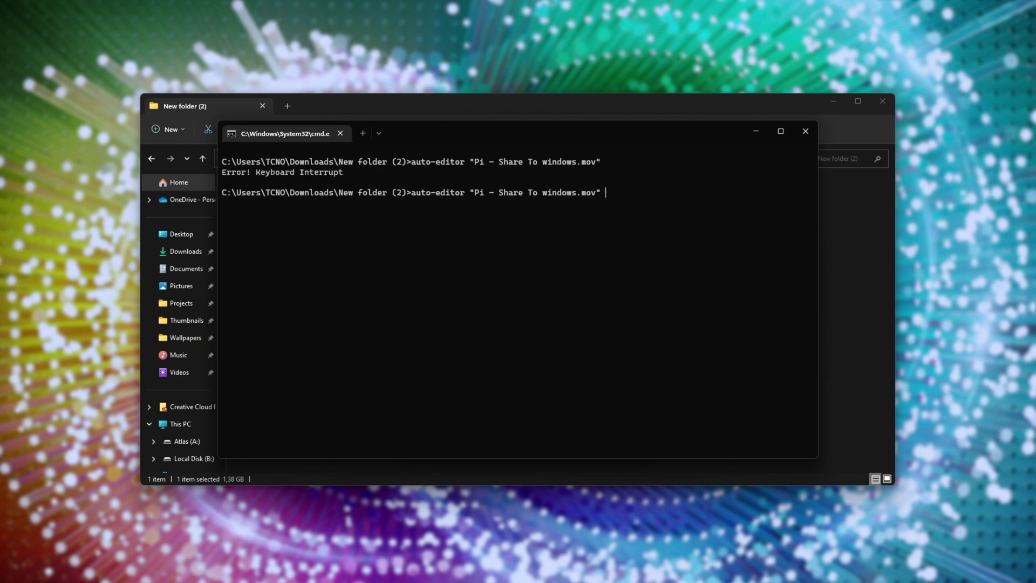
pyautogui.write('--export premiere')
pyautogui.press('Return')
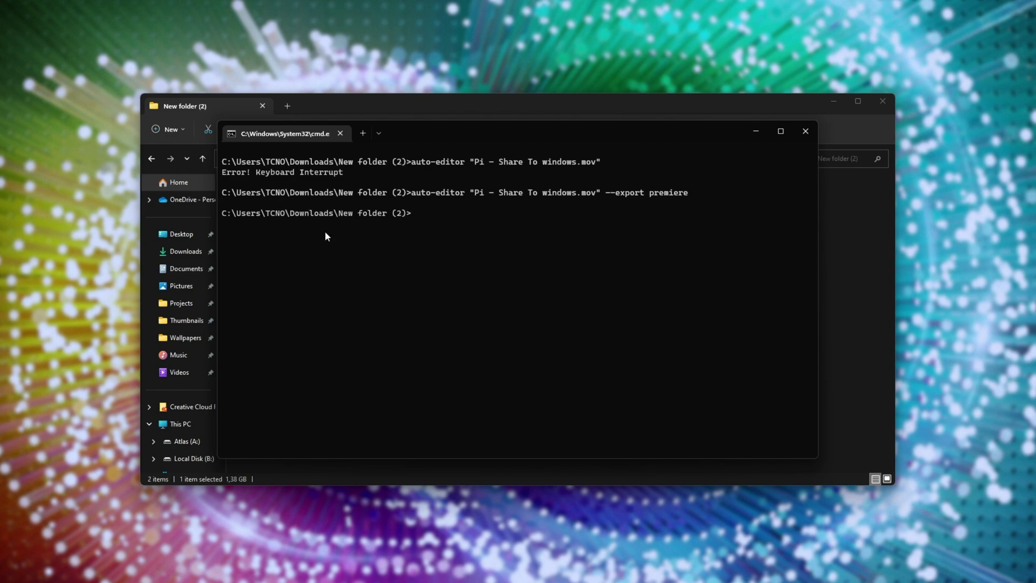
# - Exit Command Prompt and open the Pi - Share To windows sequence in Premiere
pyautogui.write('exit')
pyautogui.press('Return')
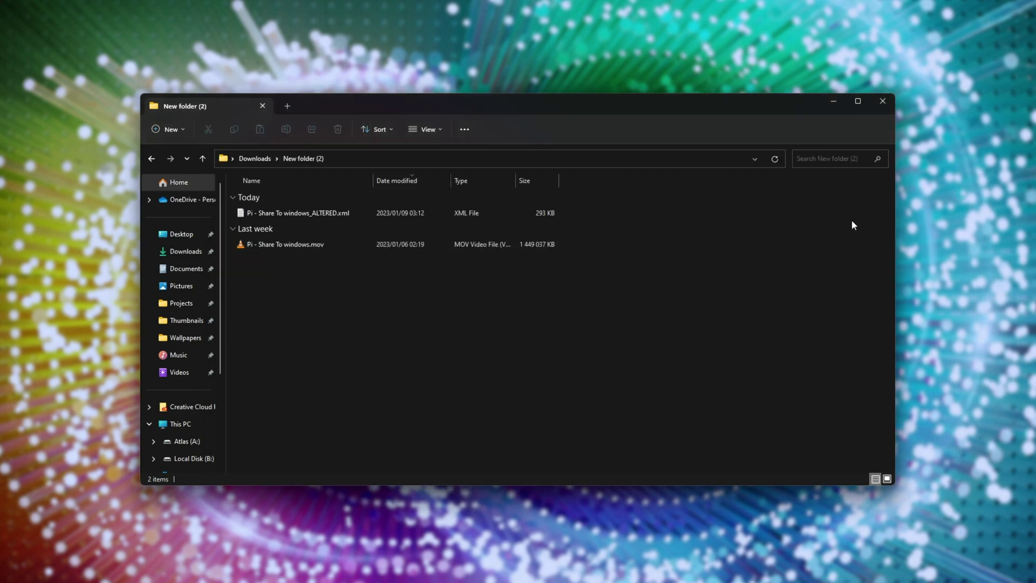
pyautogui.click(367, 216)
pyautogui.moveTo(412, 104); pyautogui.dragTo(155, 115)
pyautogui.hotkey('alt', 'Tab')
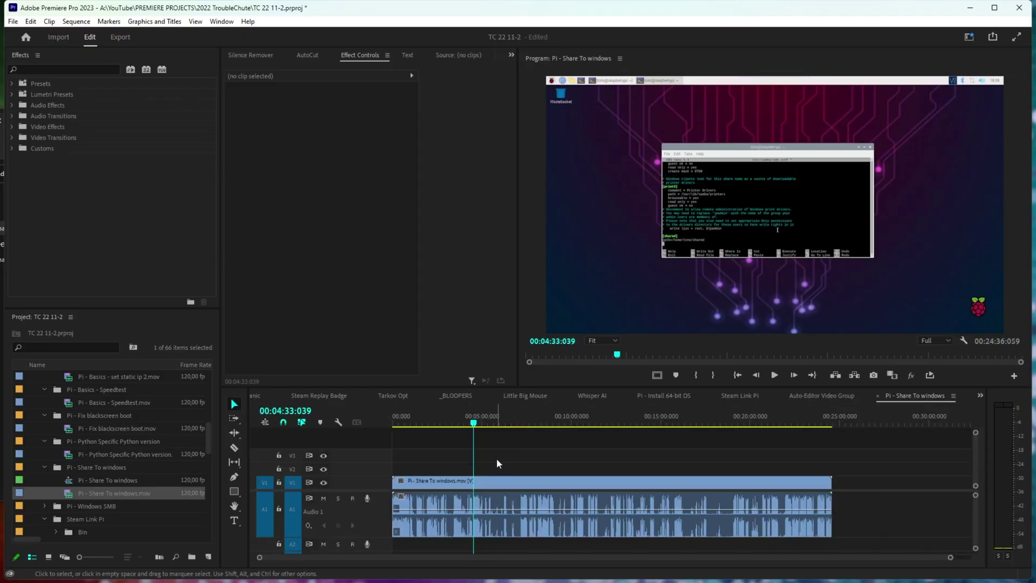
pyautogui.scroll(-1, 115, 466)
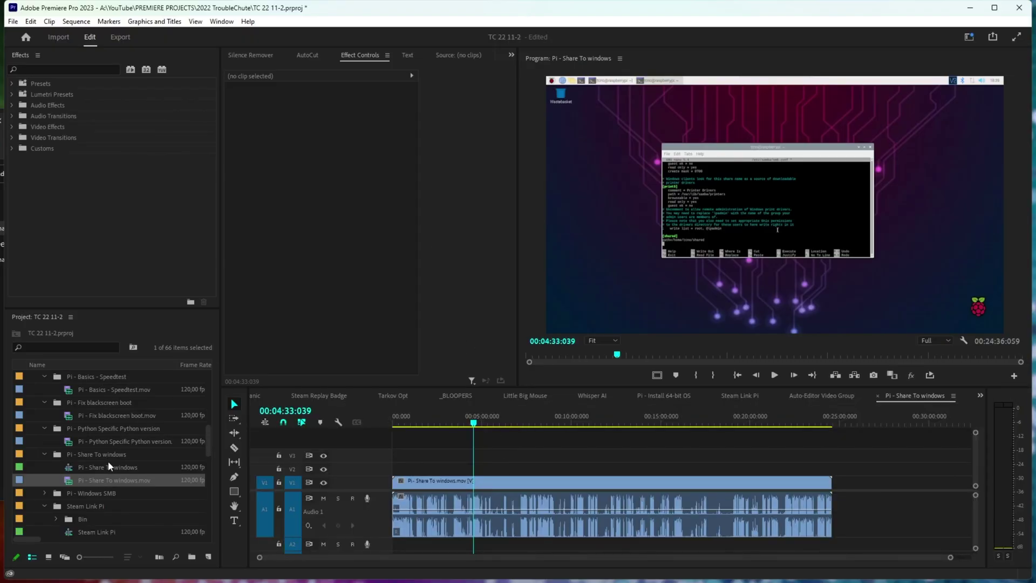
pyautogui.doubleClick(73, 467)
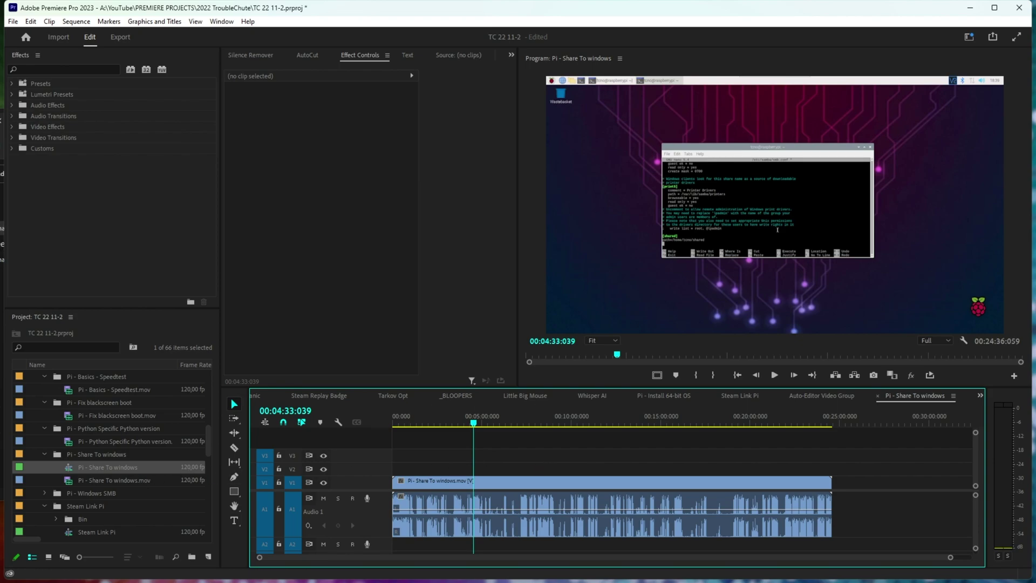
# - Import Pi - Share To windows_ALTERED.xml and relink its missing clip to Pi - Share To windows.mov
pyautogui.hotkey('alt', 'Tab')
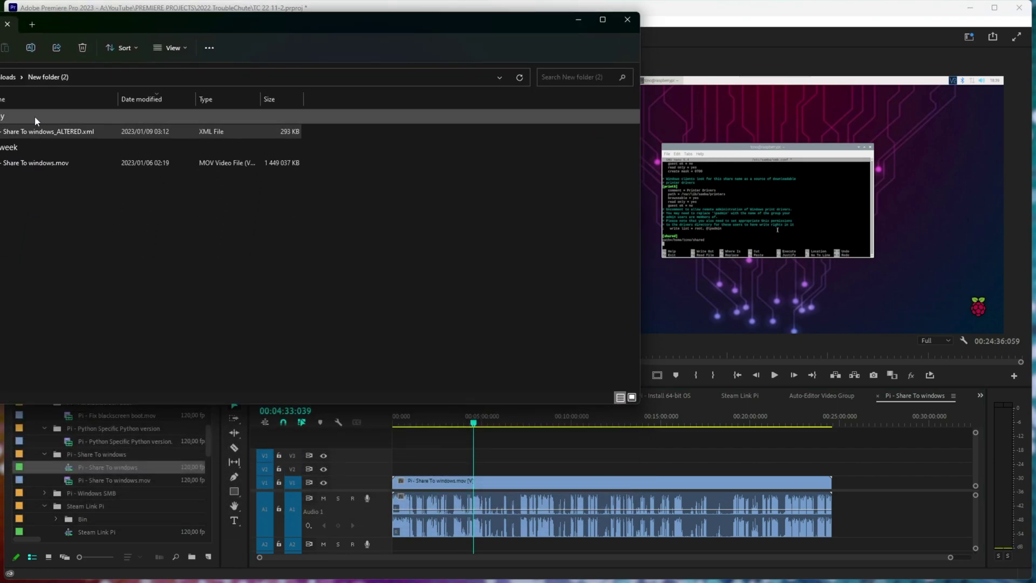
pyautogui.moveTo(38, 131); pyautogui.dragTo(123, 455)
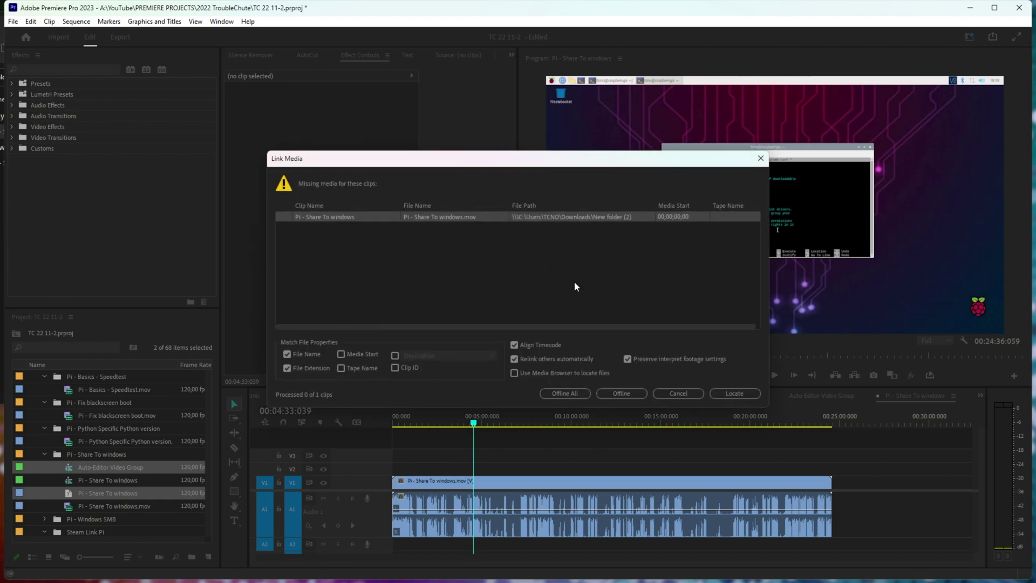
pyautogui.click(730, 394)
pyautogui.moveTo(461, 35); pyautogui.dragTo(612, 56)
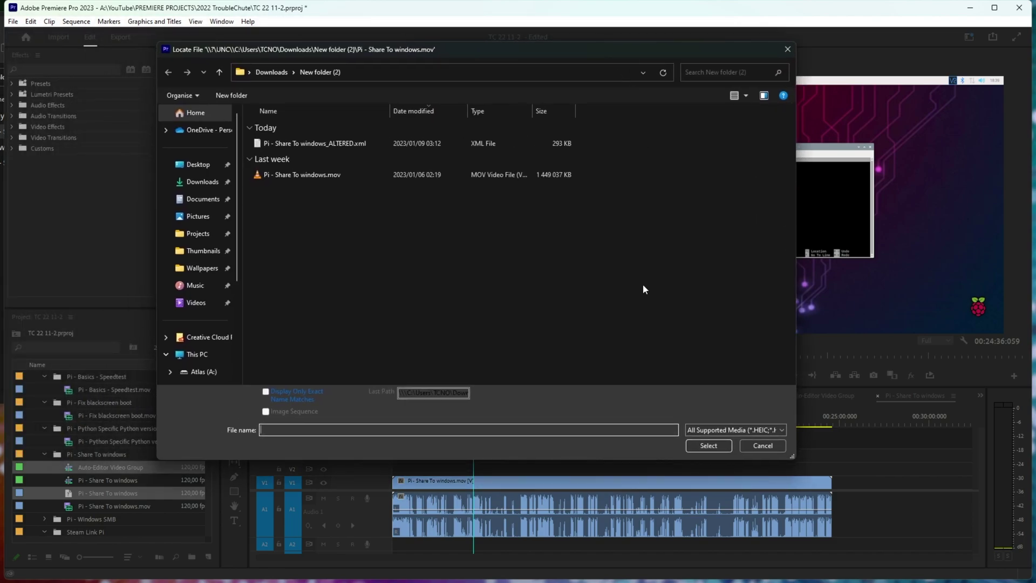
pyautogui.click(335, 176)
pyautogui.click(709, 445)
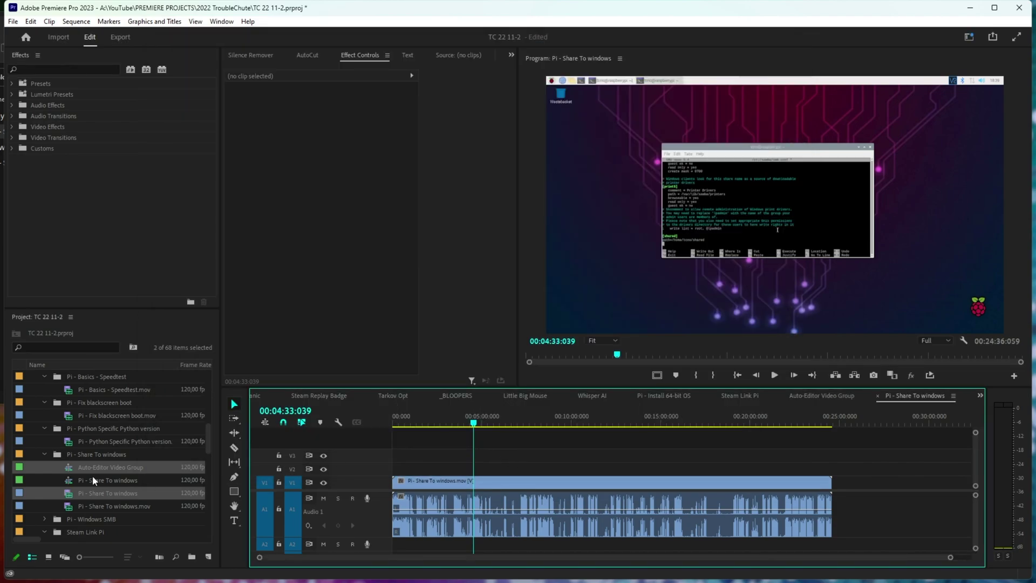
# - Open the Auto-Editor Video Group sequence, fit it to the timeline and expand A1 to inspect cuts
pyautogui.click(68, 469)
pyautogui.doubleClick(69, 469)
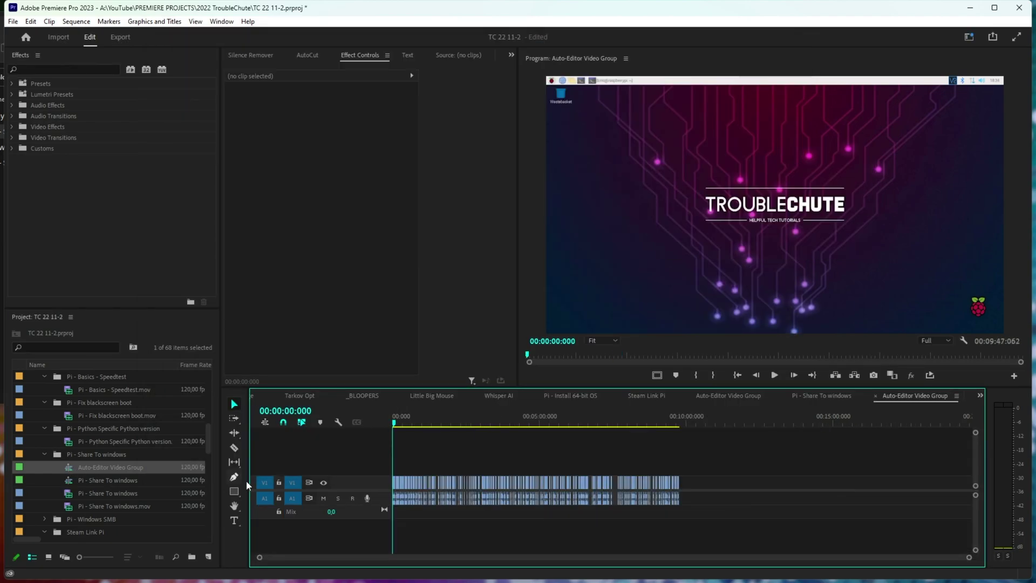
pyautogui.press('=')
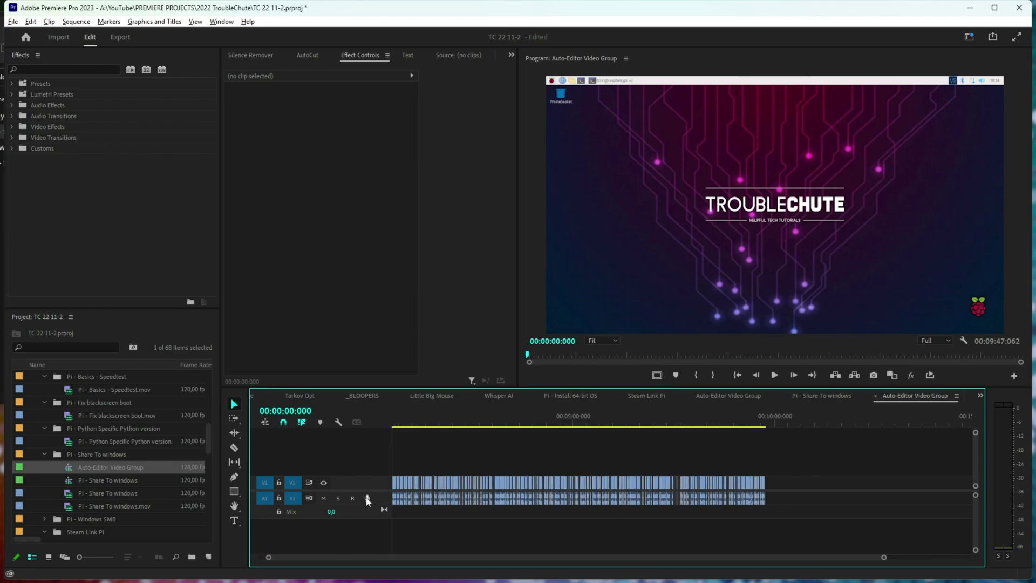
pyautogui.doubleClick(378, 497)
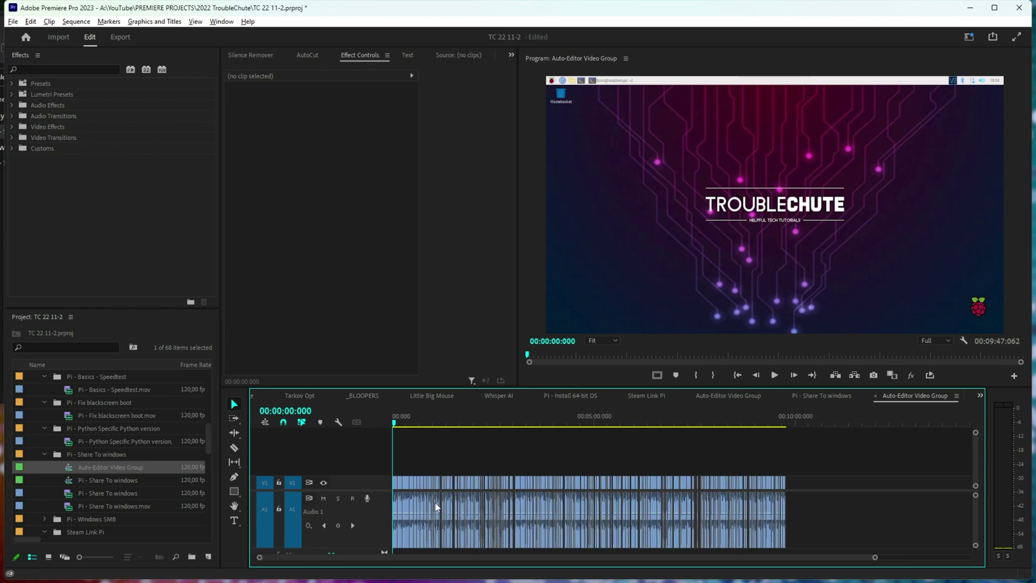
pyautogui.scroll(5, 433, 504)
pyautogui.scroll(6, 433, 506)
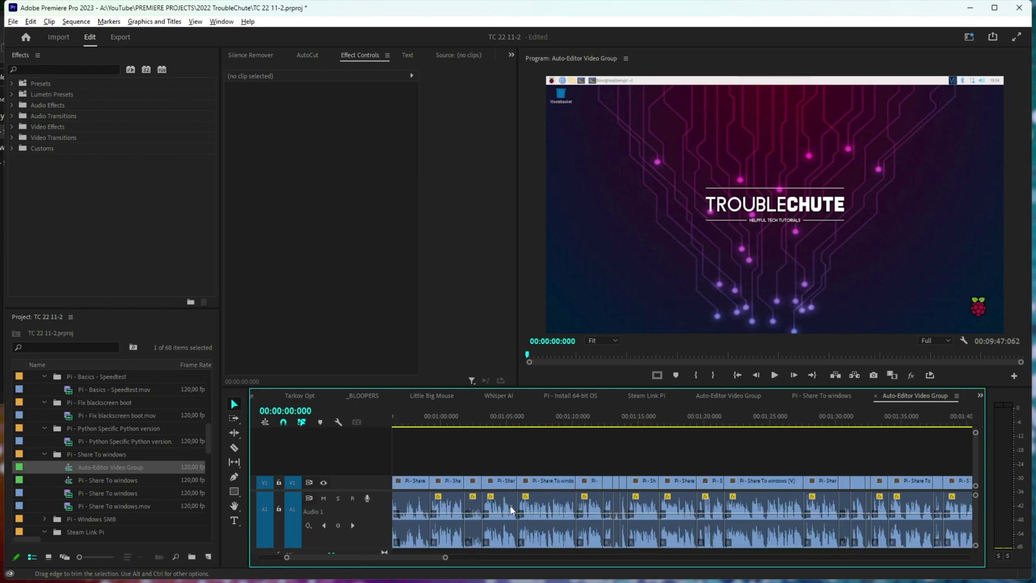
pyautogui.scroll(-3, 690, 499)
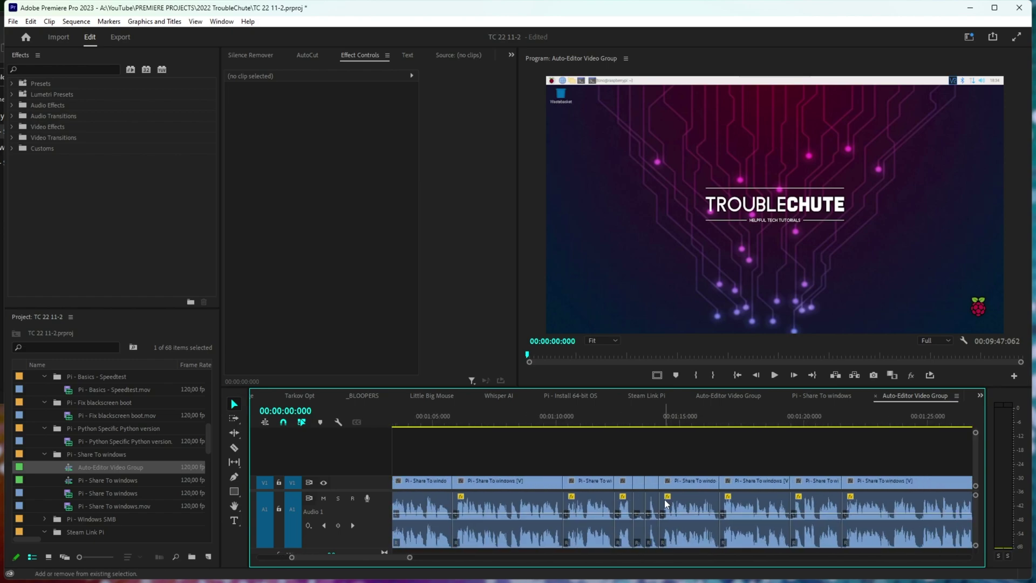
pyautogui.scroll(-7, 667, 542)
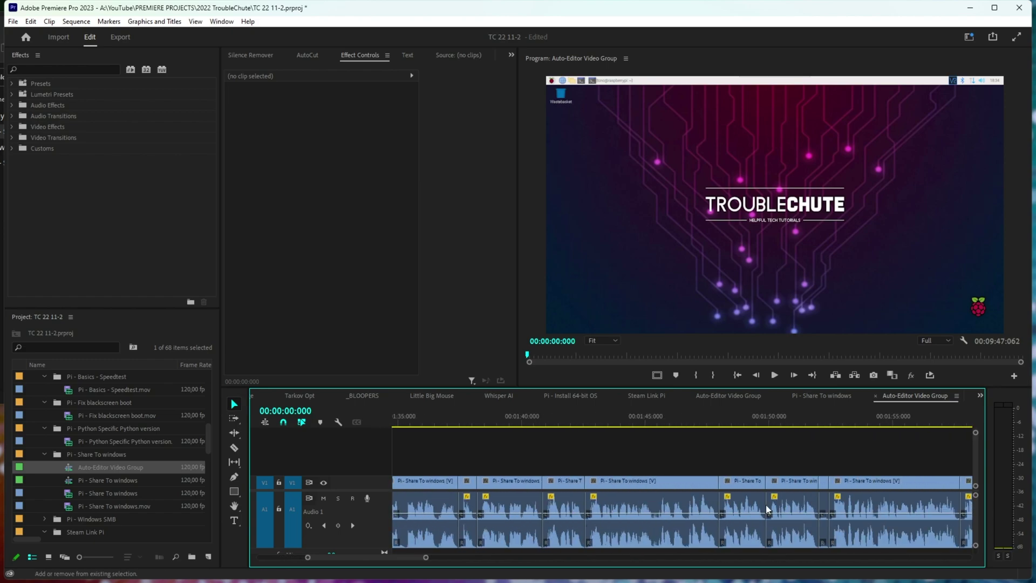
pyautogui.scroll(-8, 756, 505)
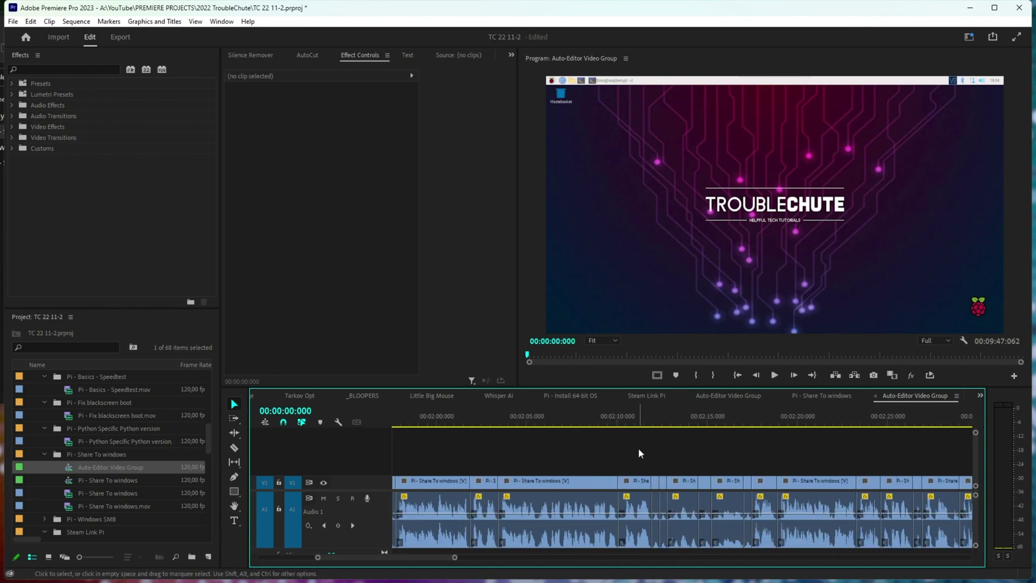
pyautogui.scroll(1, 608, 476)
pyautogui.scroll(-2, 607, 477)
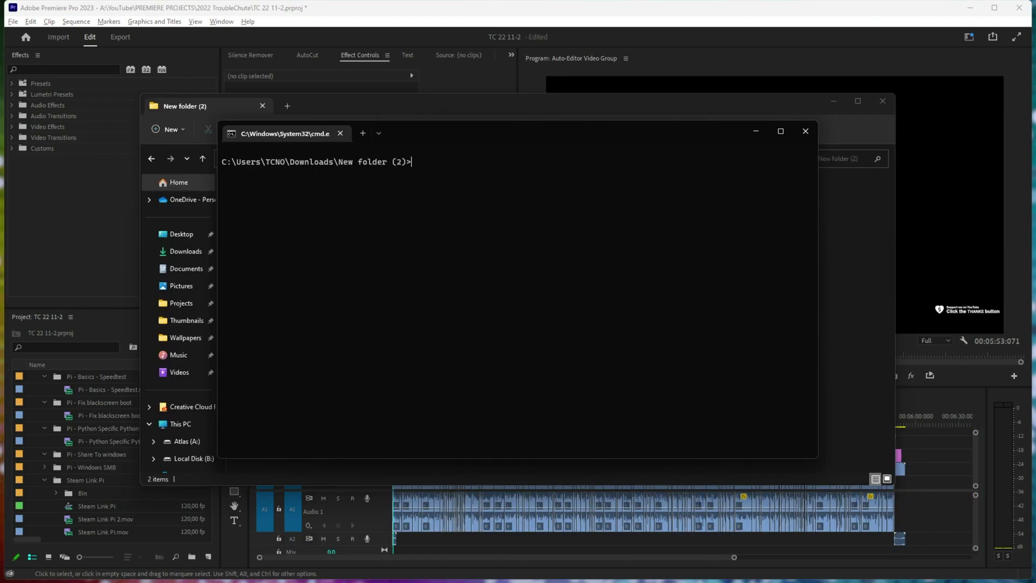
# - Run auto-editor "Pi - Share To windows.mov" --export premiere --margin 2sec
pyautogui.write('auto-editor "Pi - Share To windows.mov" --export premiere')
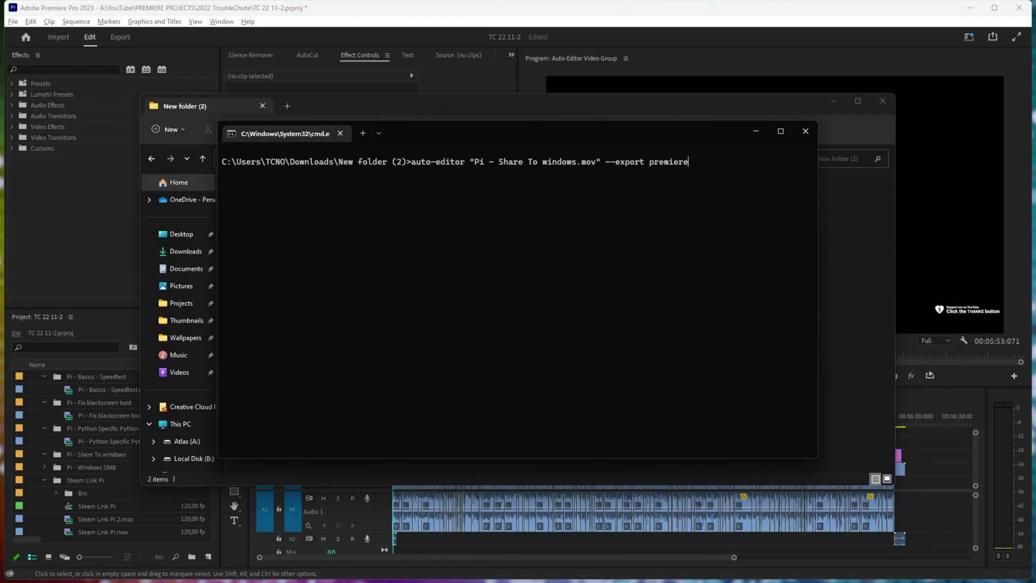
pyautogui.write(' --')
pyautogui.write('margin ')
pyautogui.write('0.2')
pyautogui.write('sec')
pyautogui.press('BackSpace')
pyautogui.press('BackSpace')
pyautogui.press('BackSpace')
pyautogui.write('2sec')
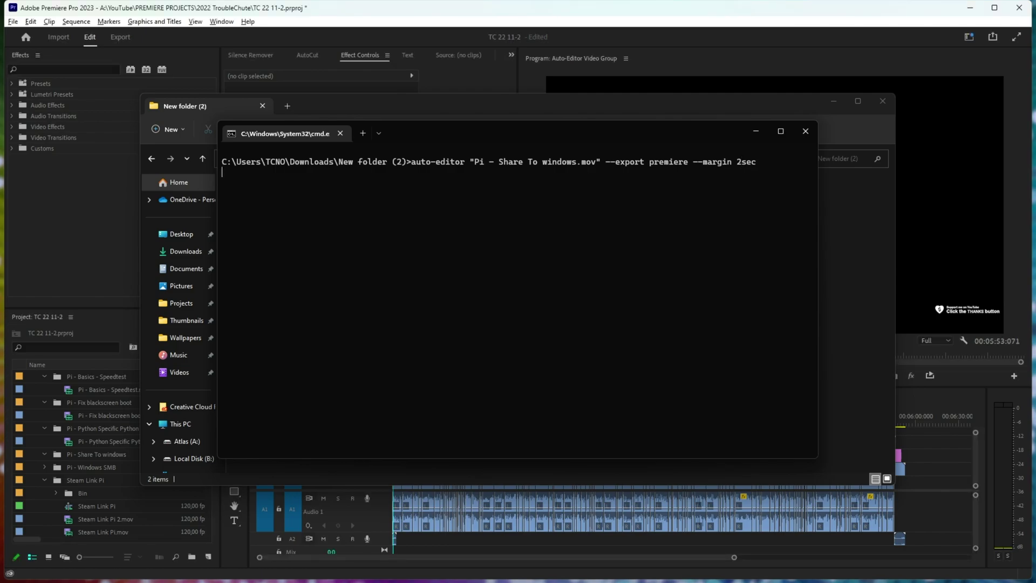
pyautogui.press('Return')
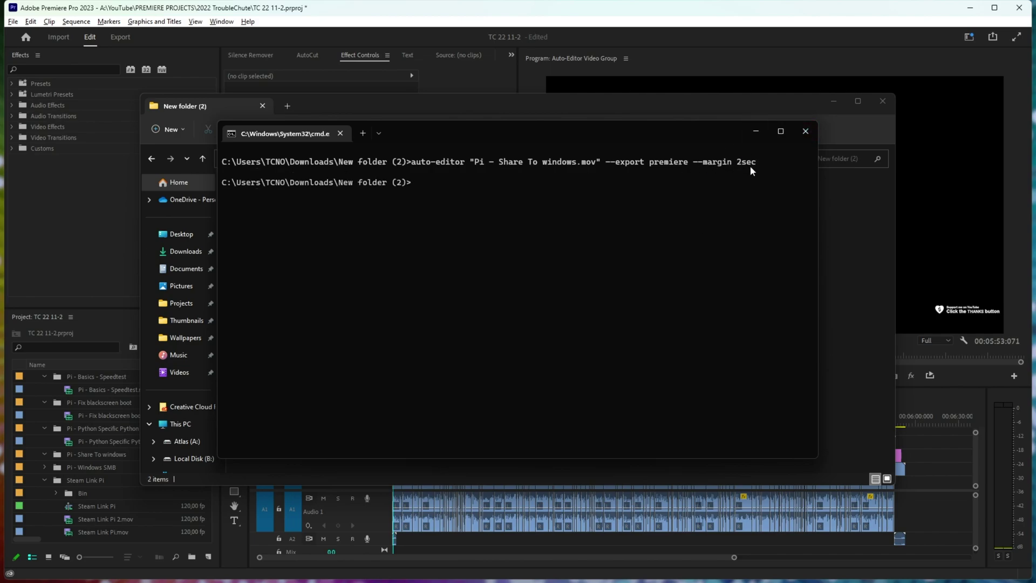
# - Import the new Pi - Share To windows_ALTERED.xml into the Project panel
pyautogui.click(513, 106)
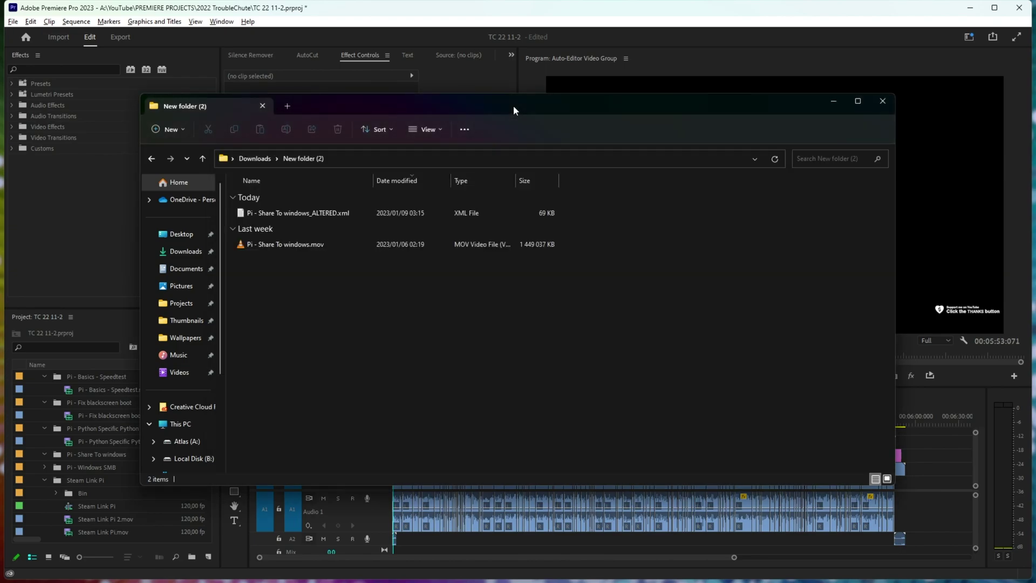
pyautogui.click(309, 213)
pyautogui.moveTo(308, 212); pyautogui.dragTo(112, 450)
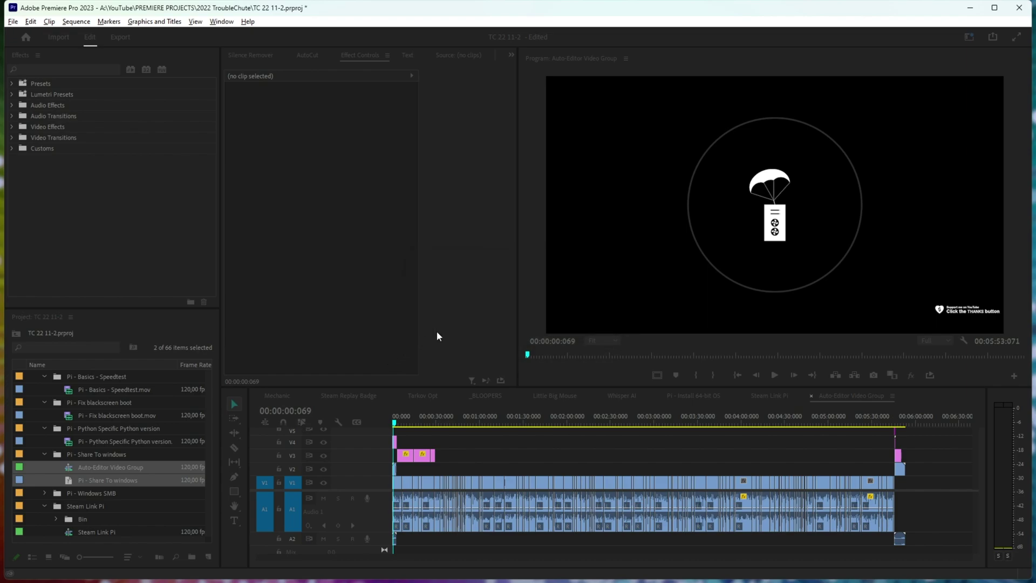
# - Open the imported Auto-Editor Video Group sequence and scrub through its cut clips
pyautogui.doubleClick(376, 503)
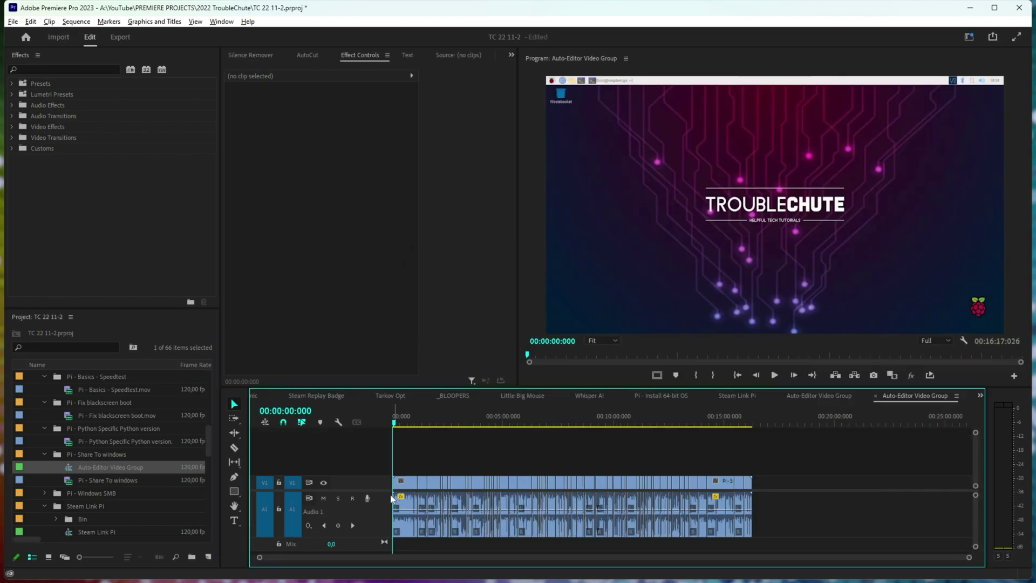
pyautogui.scroll(3, 417, 508)
pyautogui.scroll(6, 417, 508)
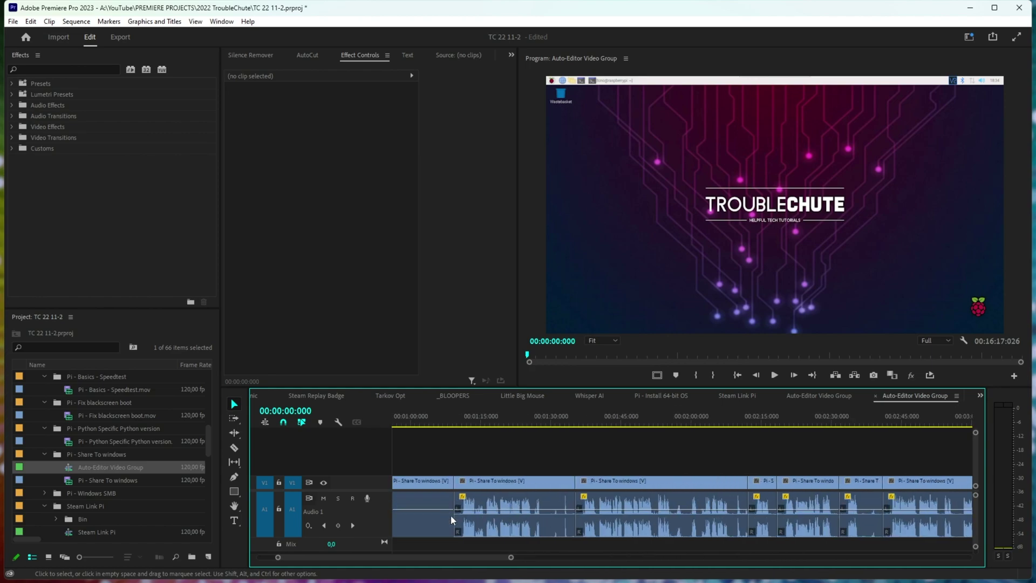
pyautogui.moveTo(566, 441)
pyautogui.mouseDown()
pyautogui.moveTo(599, 441)
pyautogui.moveTo(539, 441)
pyautogui.moveTo(598, 443)
pyautogui.moveTo(559, 442)
pyautogui.mouseUp()
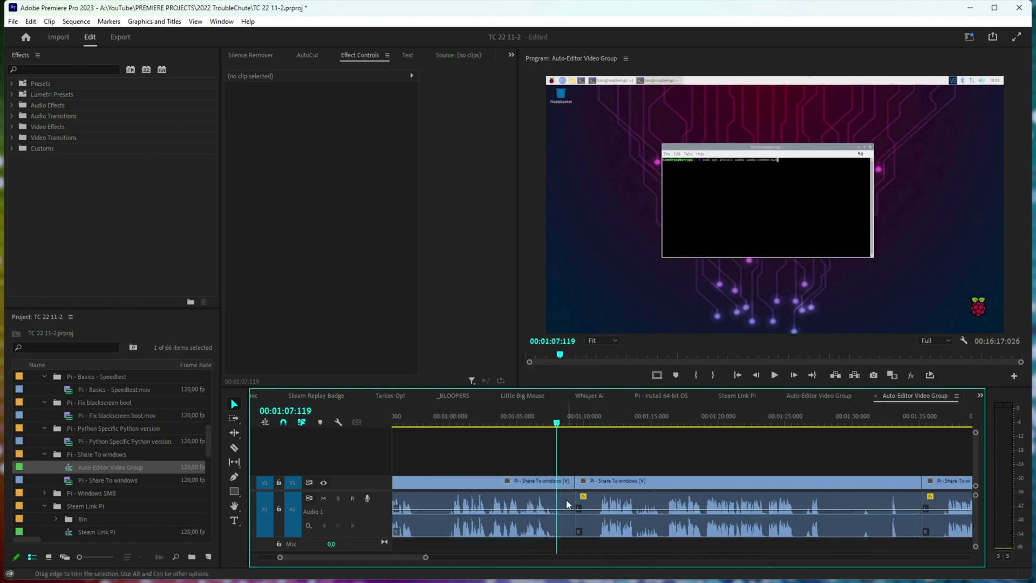
pyautogui.scroll(-4, 608, 513)
pyautogui.scroll(-8, 608, 512)
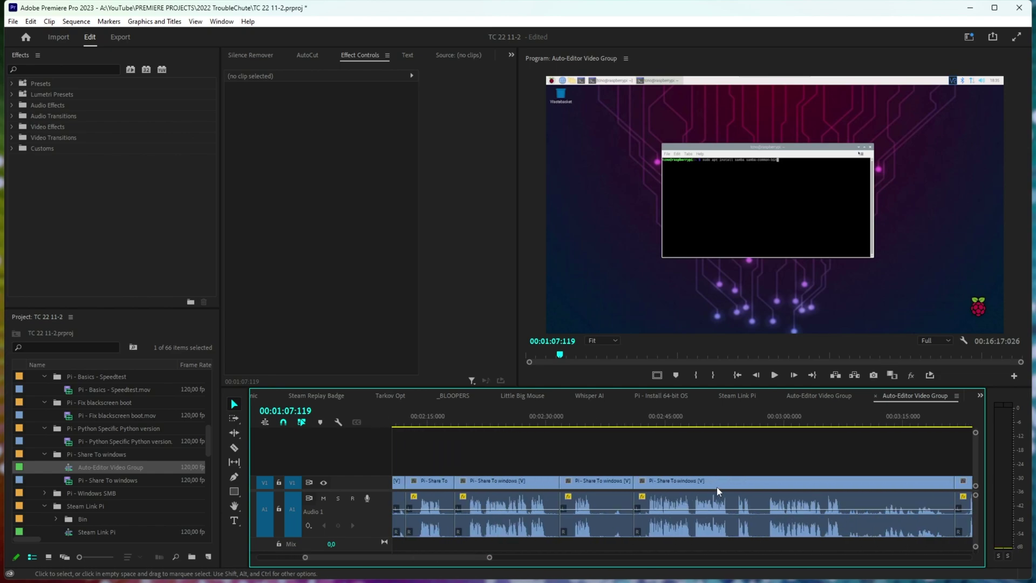
pyautogui.scroll(-8, 736, 478)
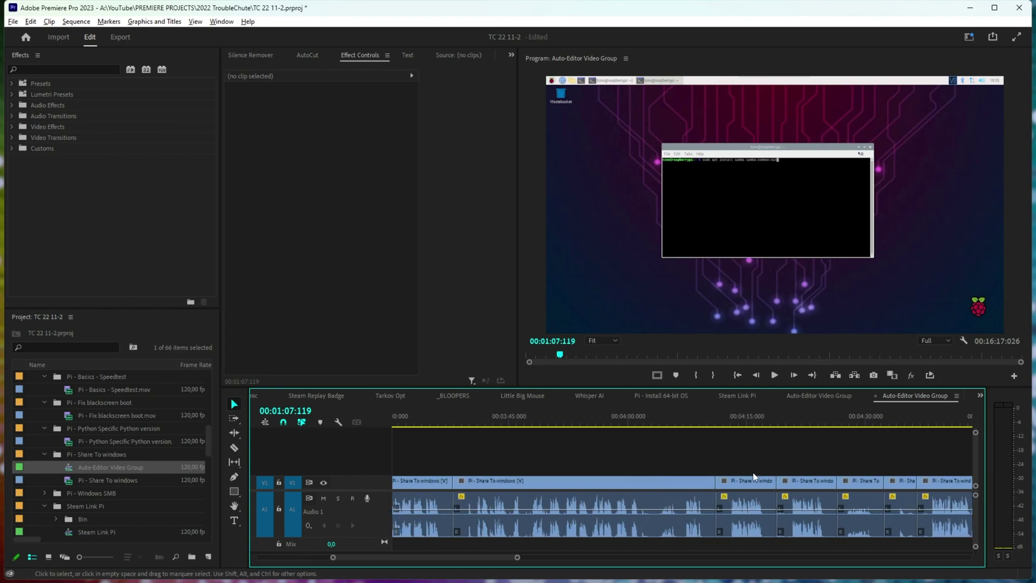
pyautogui.scroll(-10, 744, 471)
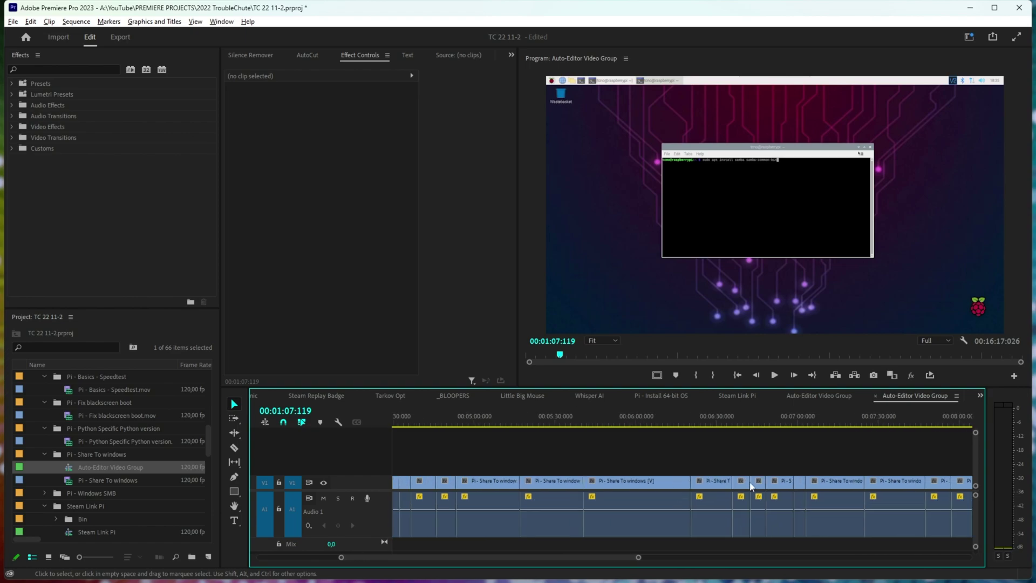
pyautogui.scroll(-3, 696, 431)
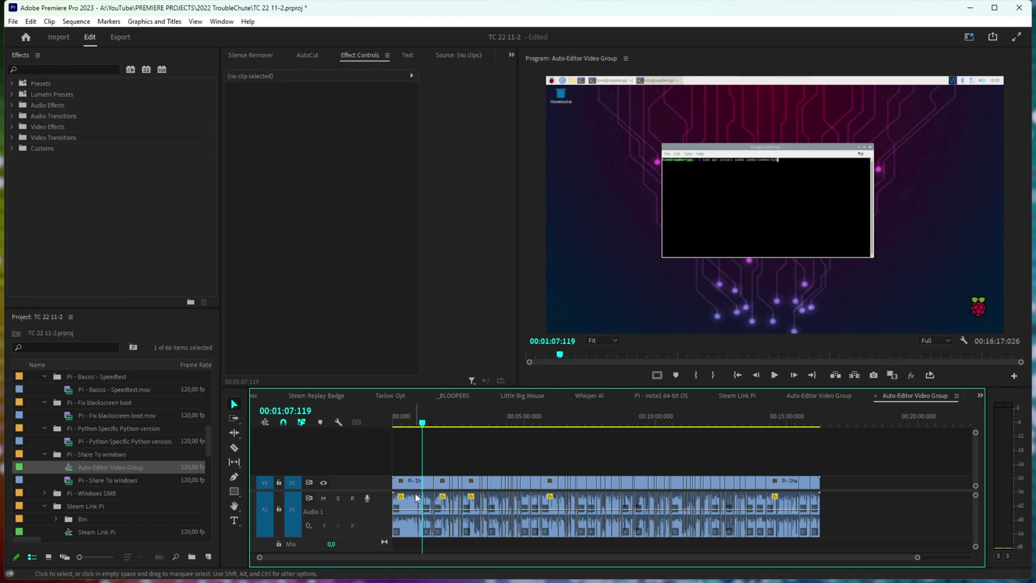
# - Shift later clips right with Track Select Forward, test extending a clip's end, then undo
pyautogui.scroll(4, 439, 500)
pyautogui.scroll(2, 436, 499)
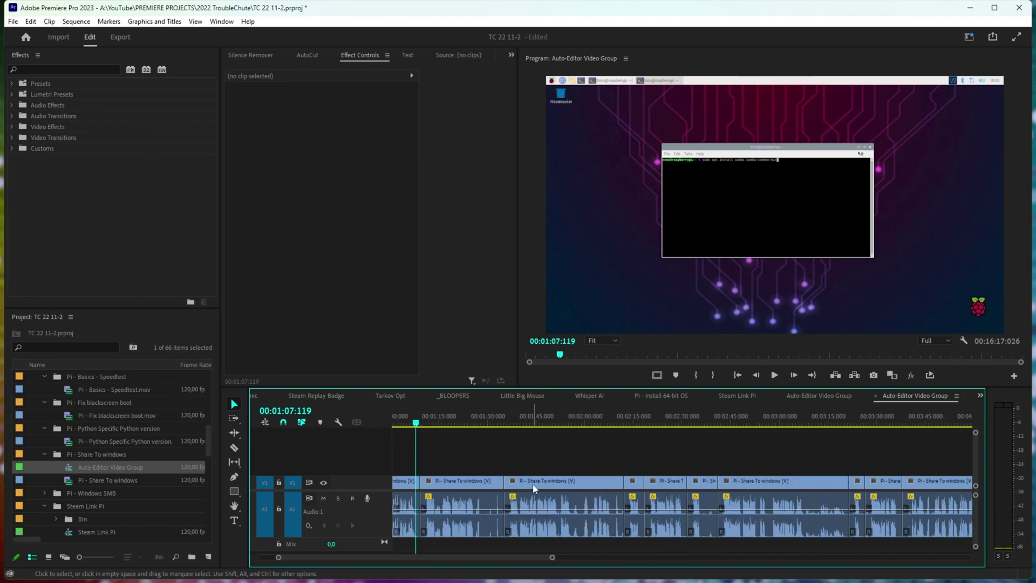
pyautogui.press('a')
pyautogui.moveTo(550, 499); pyautogui.dragTo(722, 494)
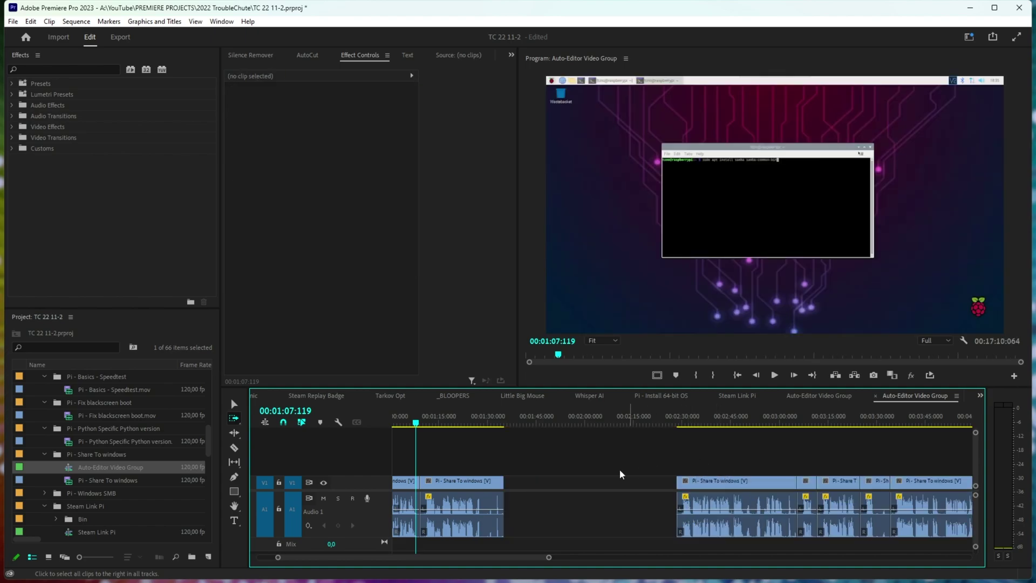
pyautogui.press('v')
pyautogui.click(499, 482)
pyautogui.moveTo(499, 481); pyautogui.dragTo(660, 482)
pyautogui.hotkey('ctrl', 'z')
# - Move and trim a short clip into the gap, undo it, and delete the gap
pyautogui.moveTo(508, 527); pyautogui.dragTo(534, 527)
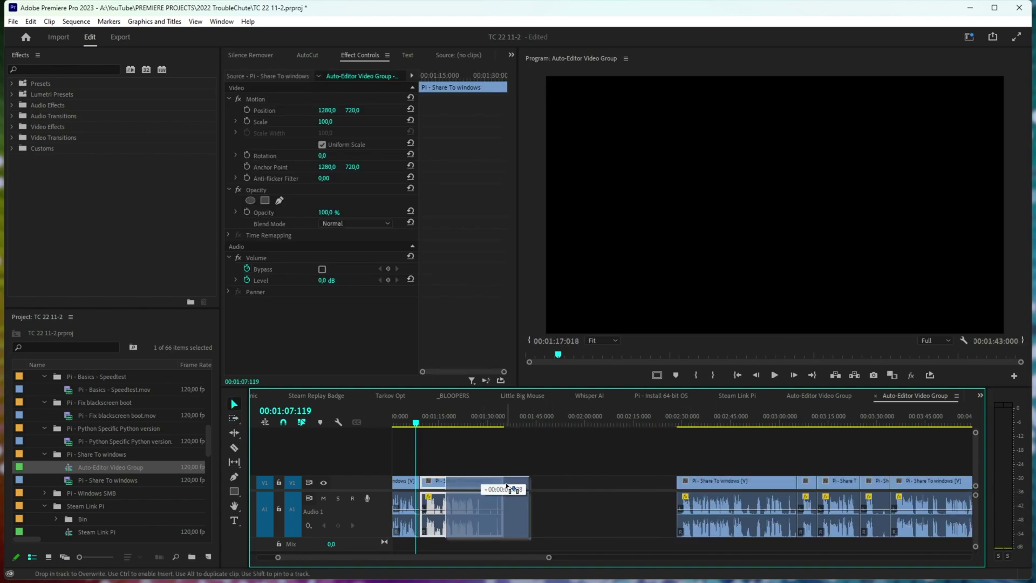
pyautogui.click(446, 422)
pyautogui.moveTo(532, 481); pyautogui.dragTo(531, 512)
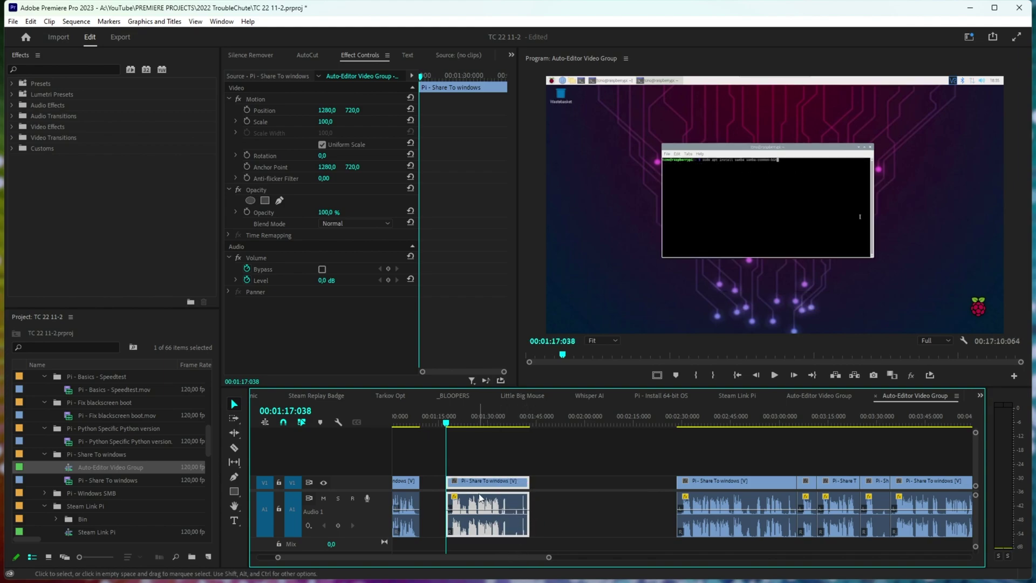
pyautogui.hotkey('ctrl', 'z')
pyautogui.click(534, 497)
pyautogui.press('Delete')
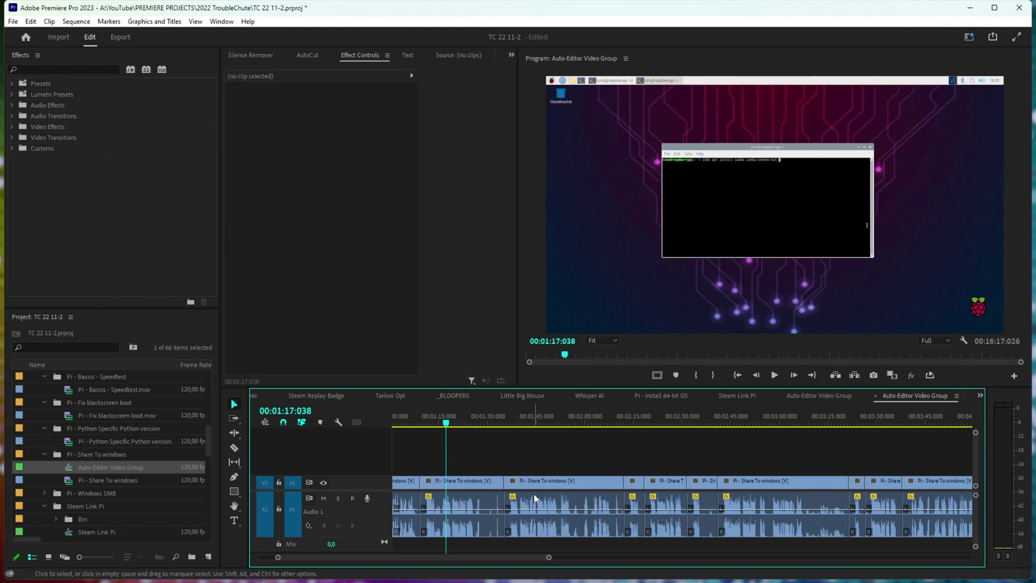
# - Minimize Premiere to reveal New folder (2) in File Explorer
pyautogui.scroll(-10, 534, 498)
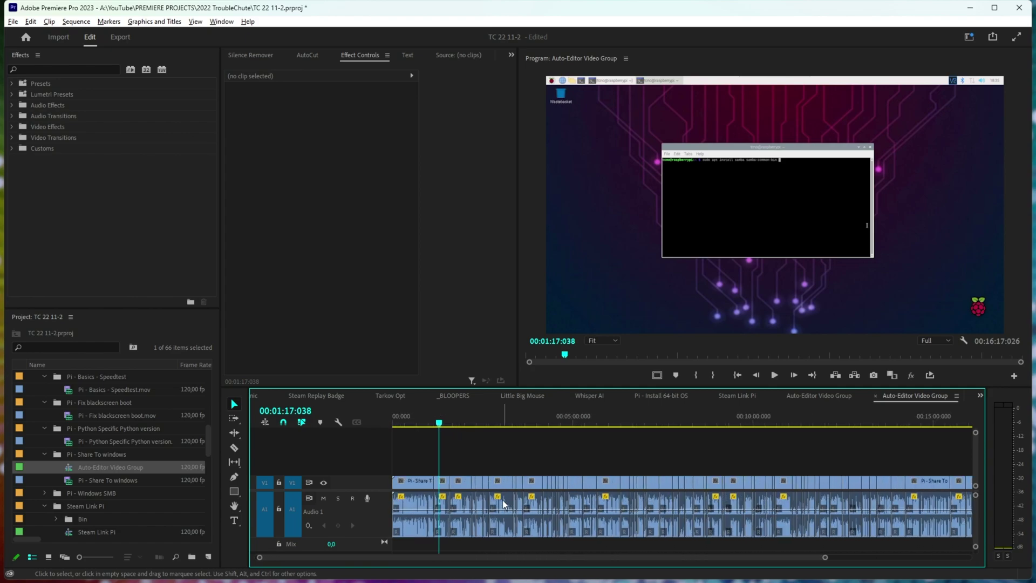
pyautogui.scroll(-2, 507, 464)
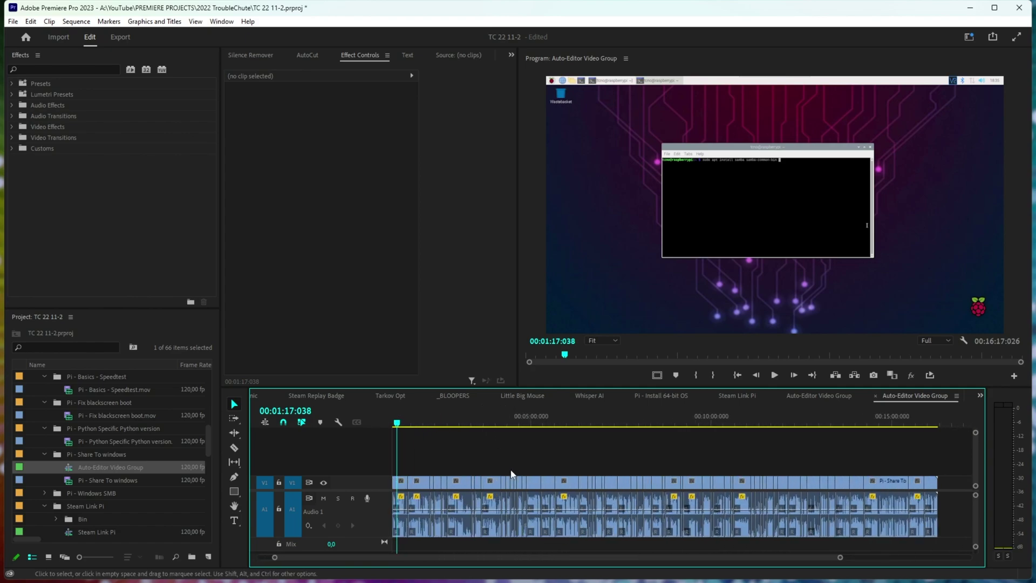
pyautogui.scroll(-2, 512, 473)
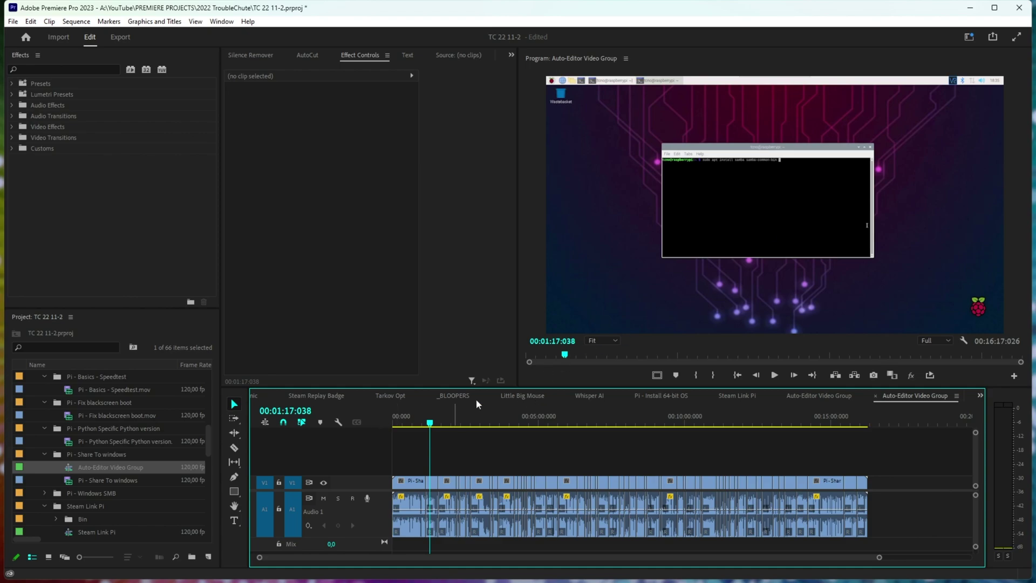
pyautogui.click(969, 8)
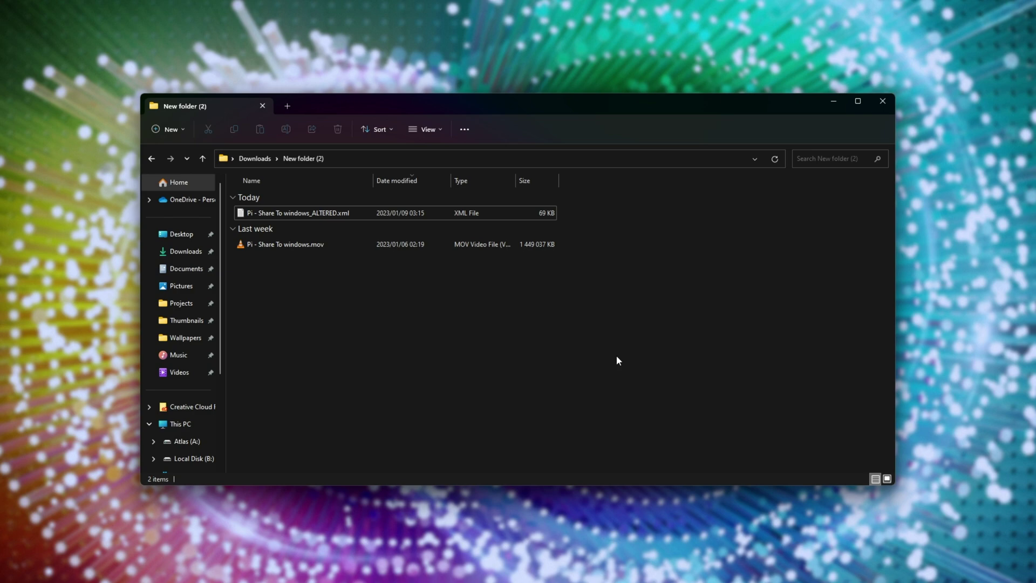
pyautogui.moveTo(357, 211); pyautogui.dragTo(420, 292)
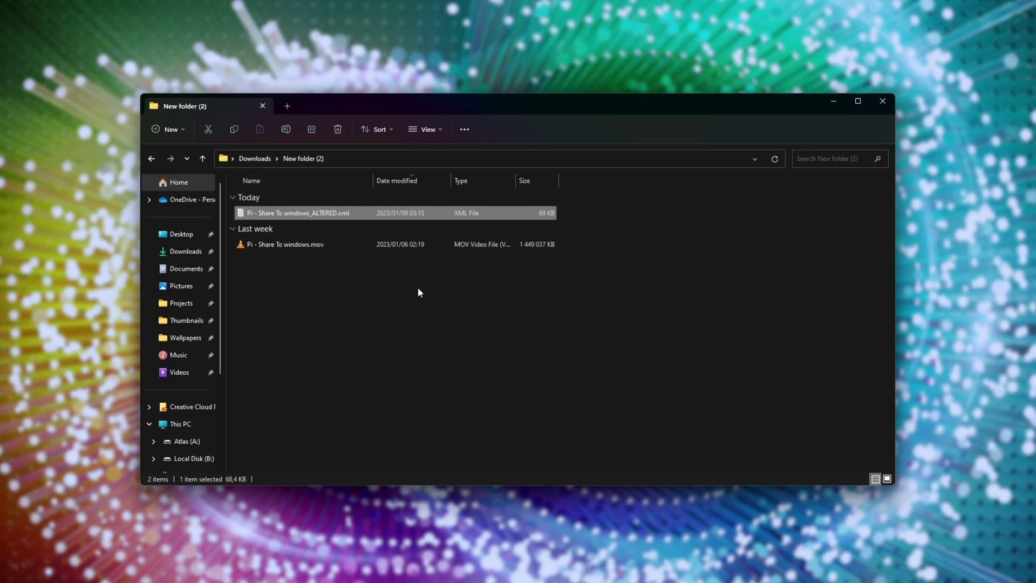
pyautogui.moveTo(348, 215); pyautogui.dragTo(502, 264)
pyautogui.click(367, 247)
pyautogui.moveTo(315, 248); pyautogui.dragTo(437, 360)
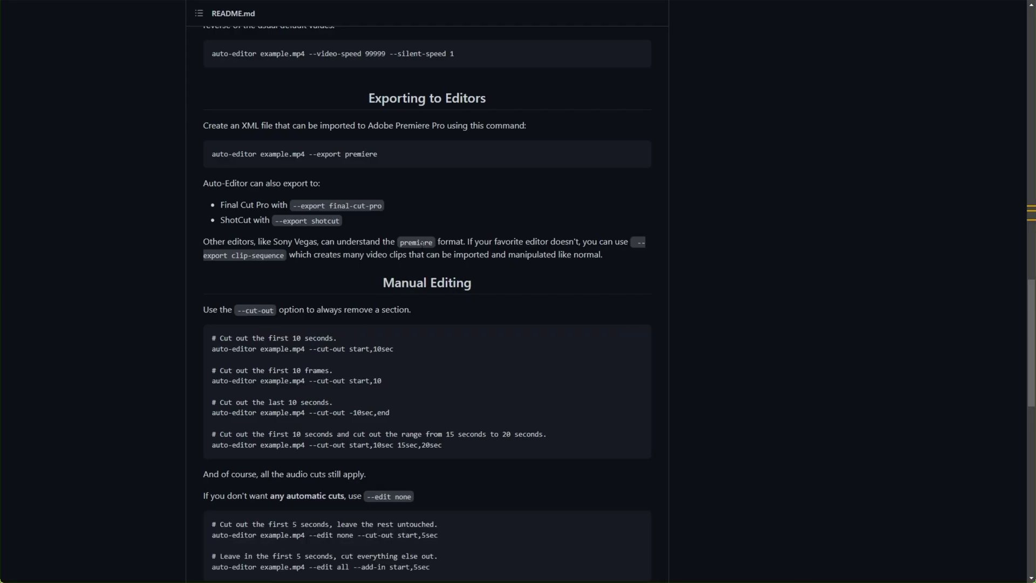
# - Scroll the Auto-Editor README back up to its introduction
pyautogui.scroll(-5, 422, 351)
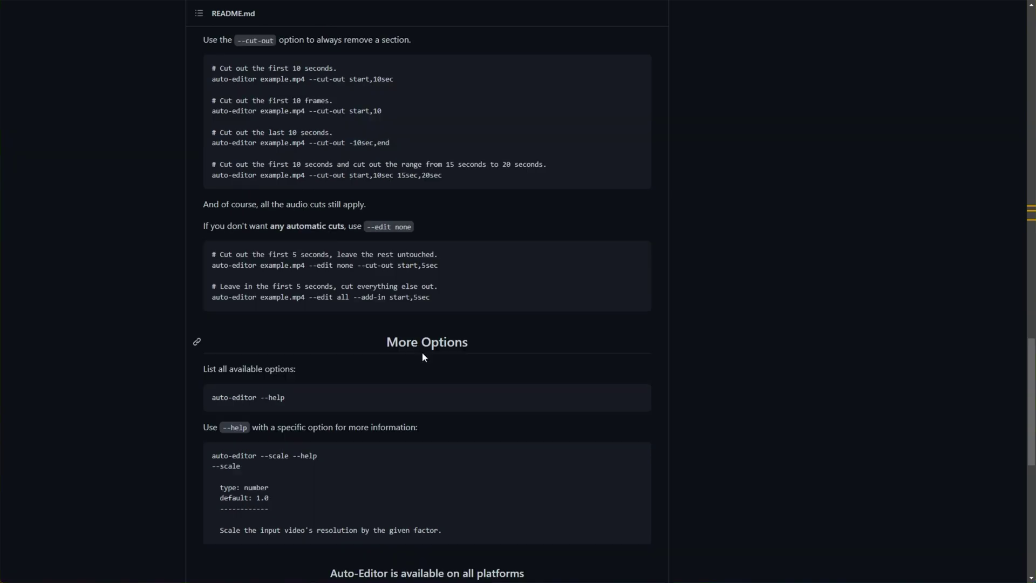
pyautogui.scroll(2, 422, 352)
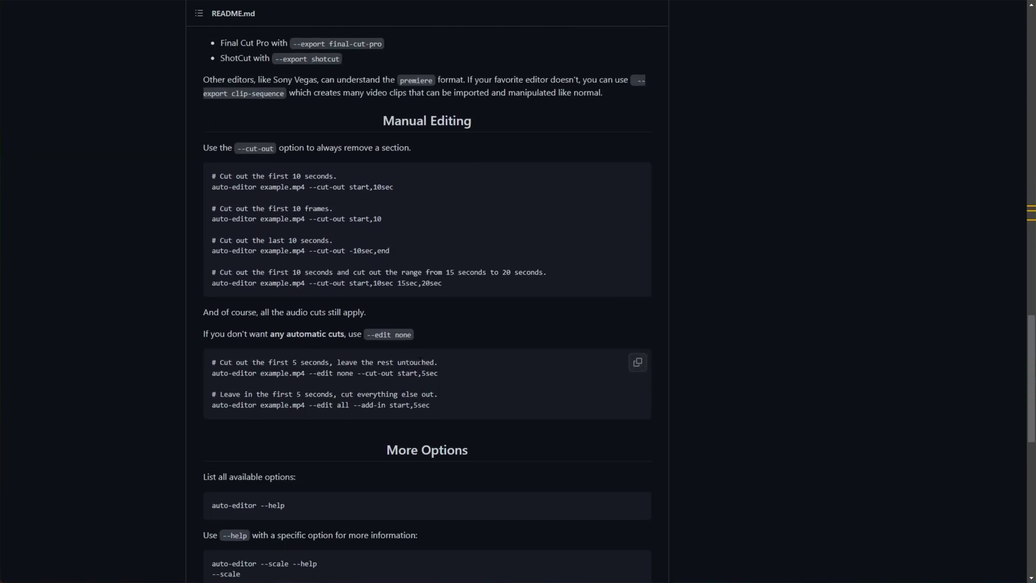
pyautogui.scroll(10, 421, 358)
pyautogui.scroll(15, 442, 332)
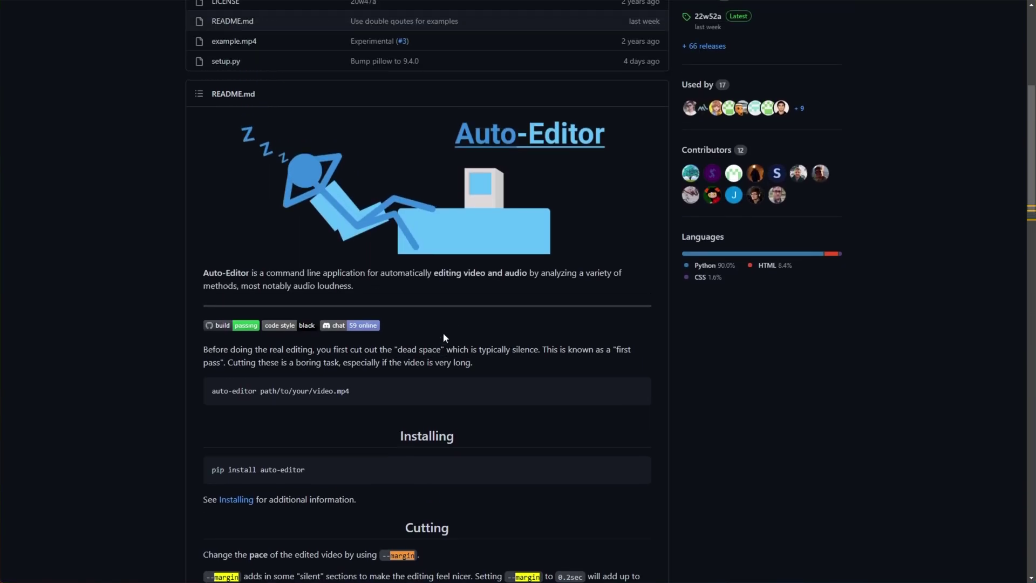